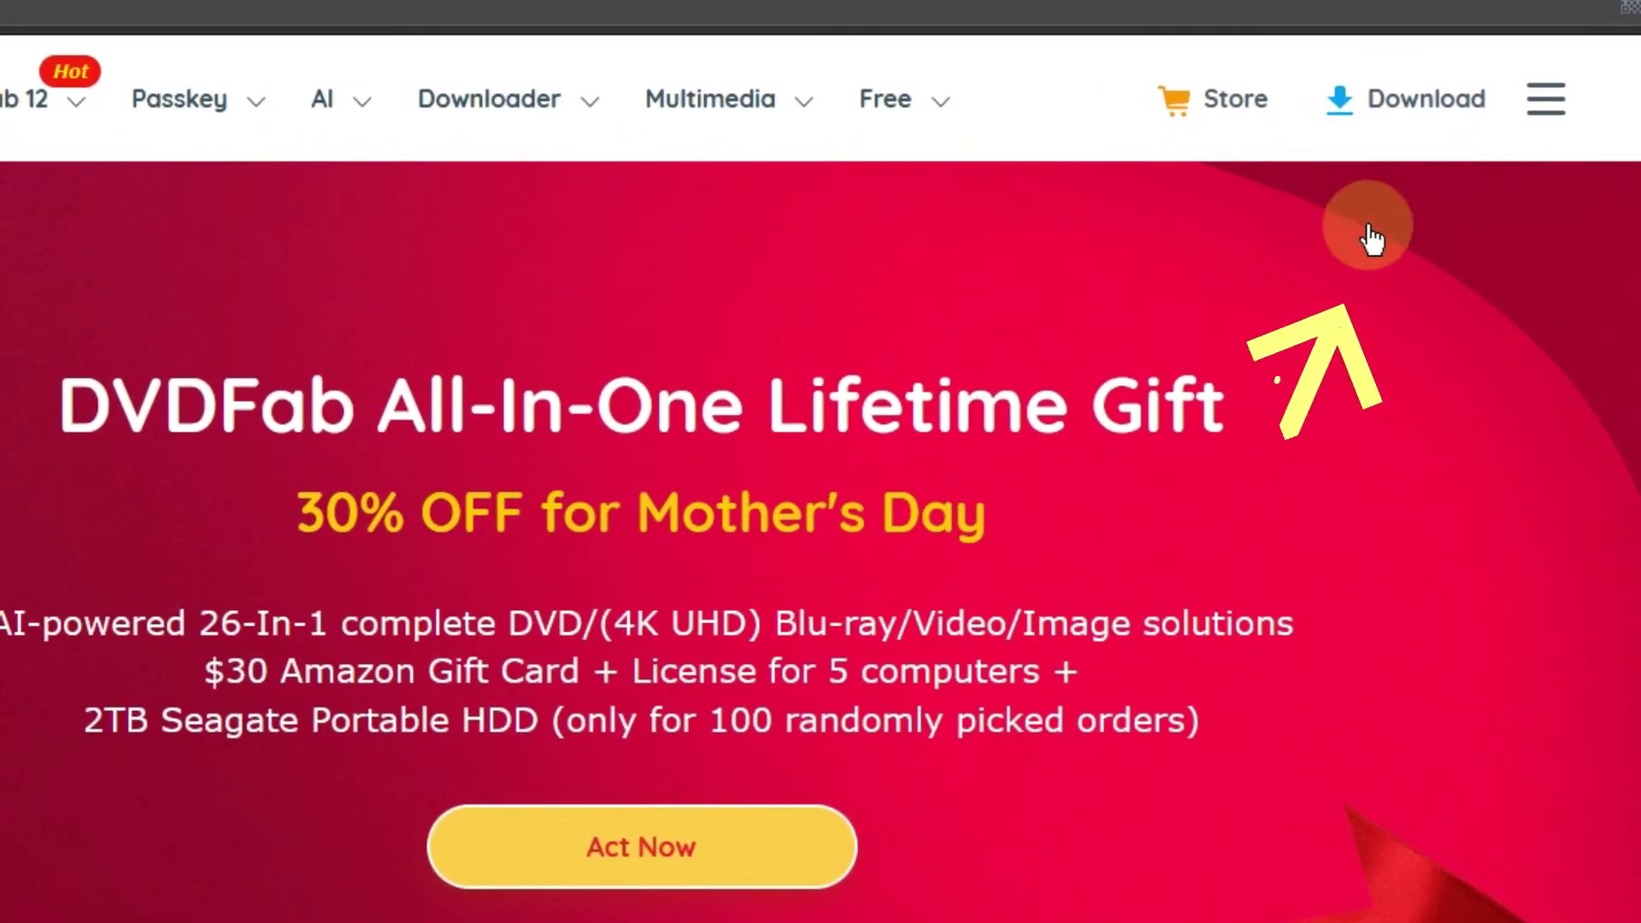
# Step: Go to the DVDFab download page and scroll to the DVDFab 12 Download Offline Installer link
pyautogui.click(1449, 100)
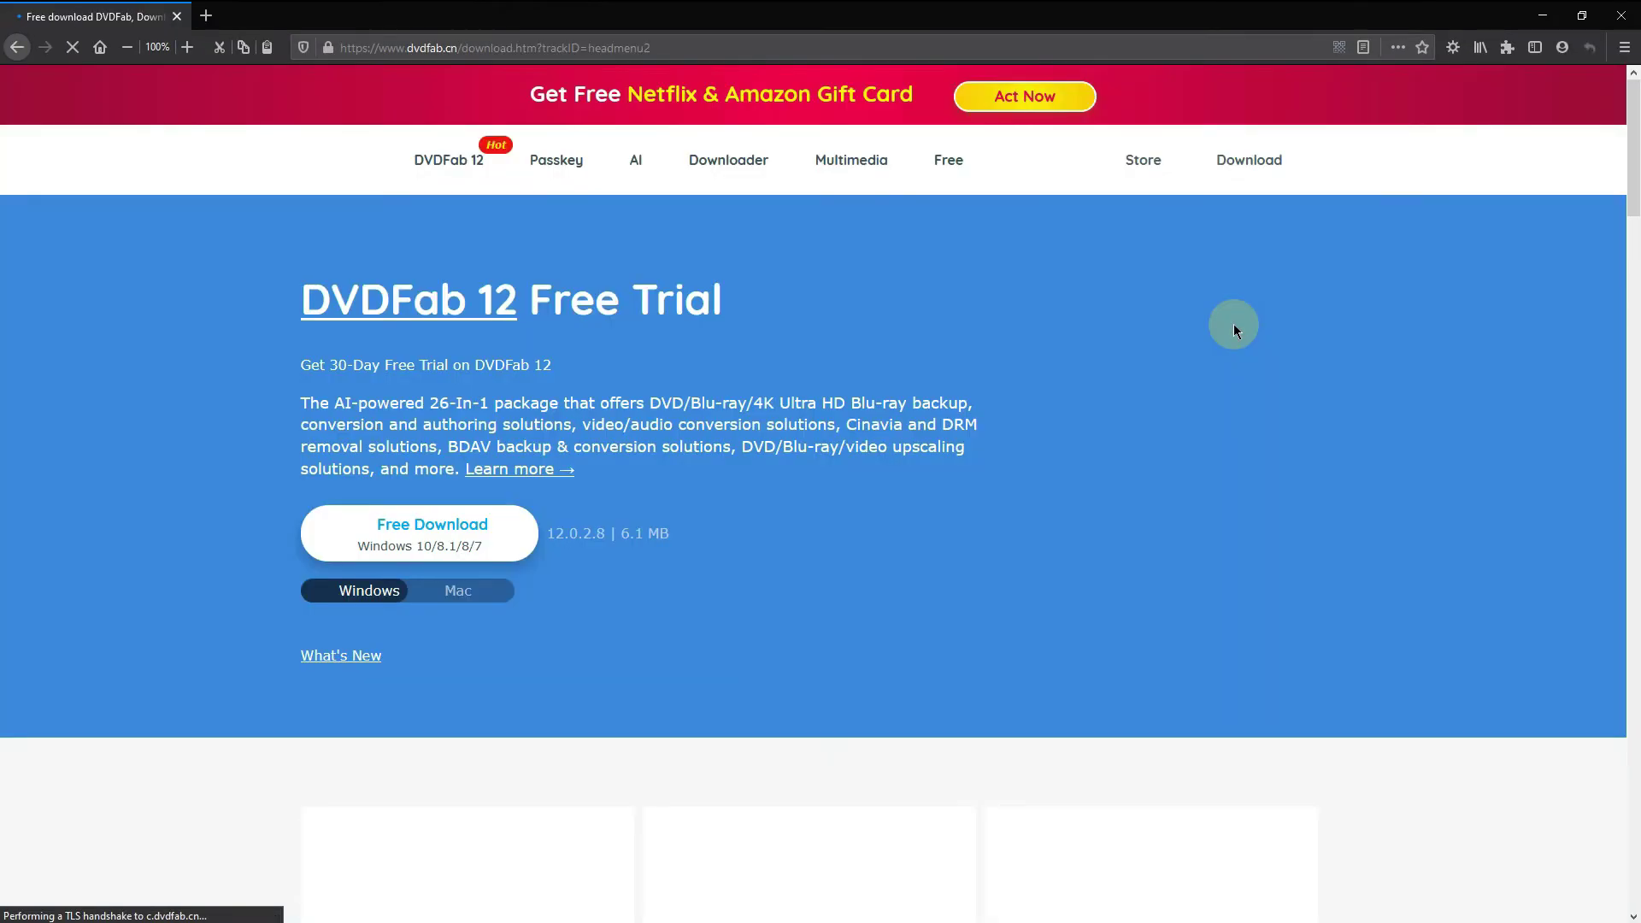
pyautogui.scroll(-4, 1233, 323)
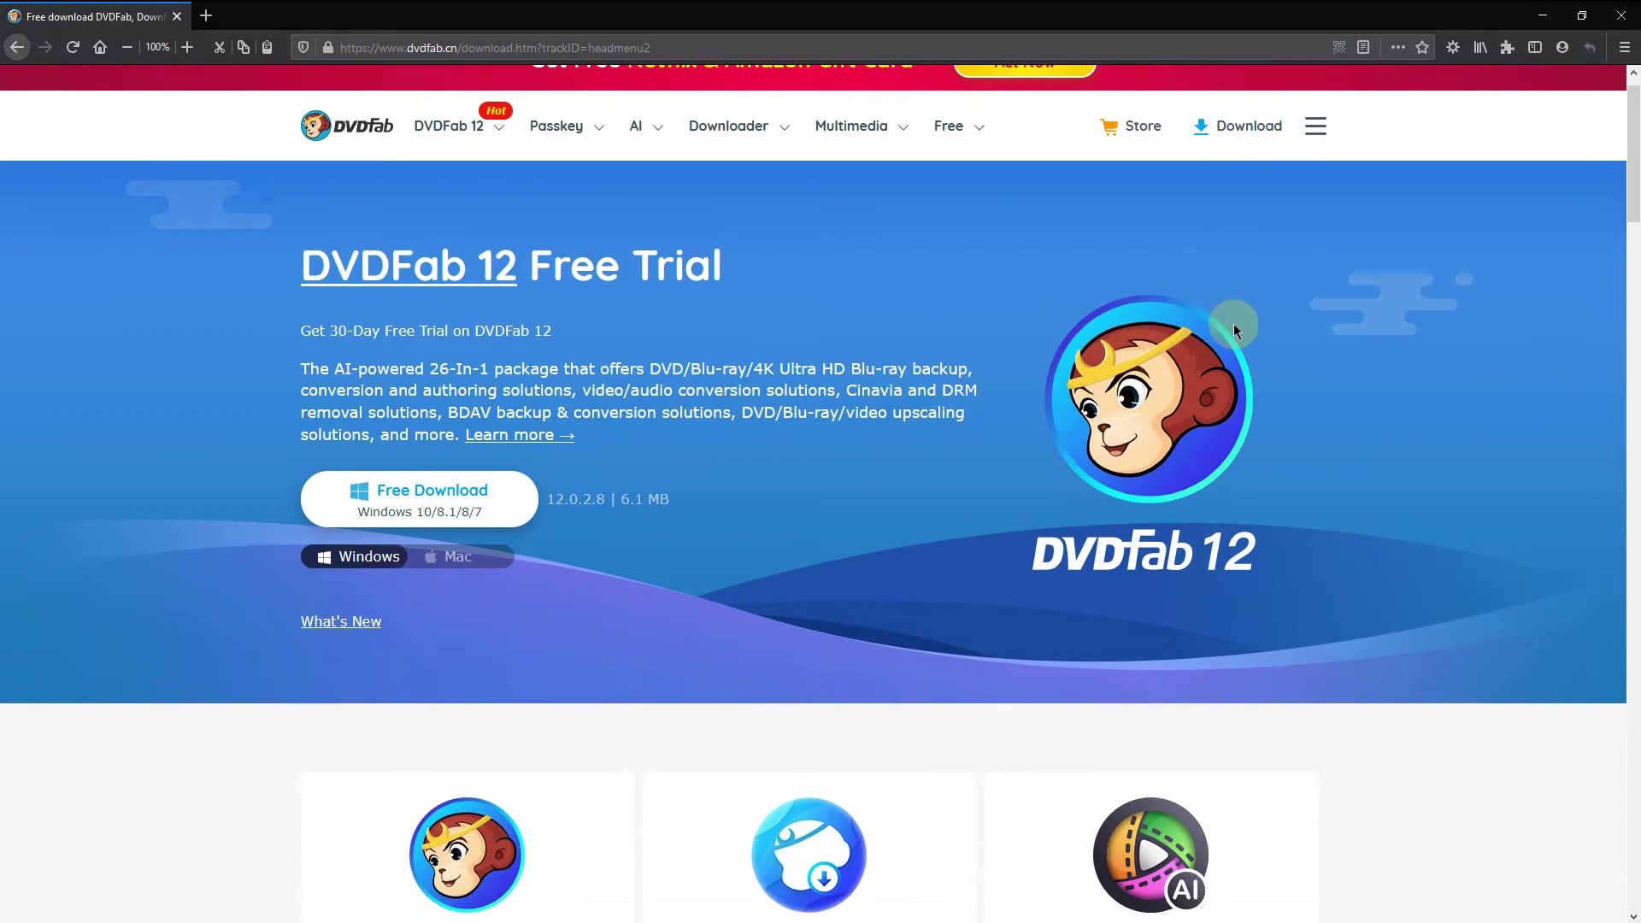
pyautogui.scroll(-5, 695, 447)
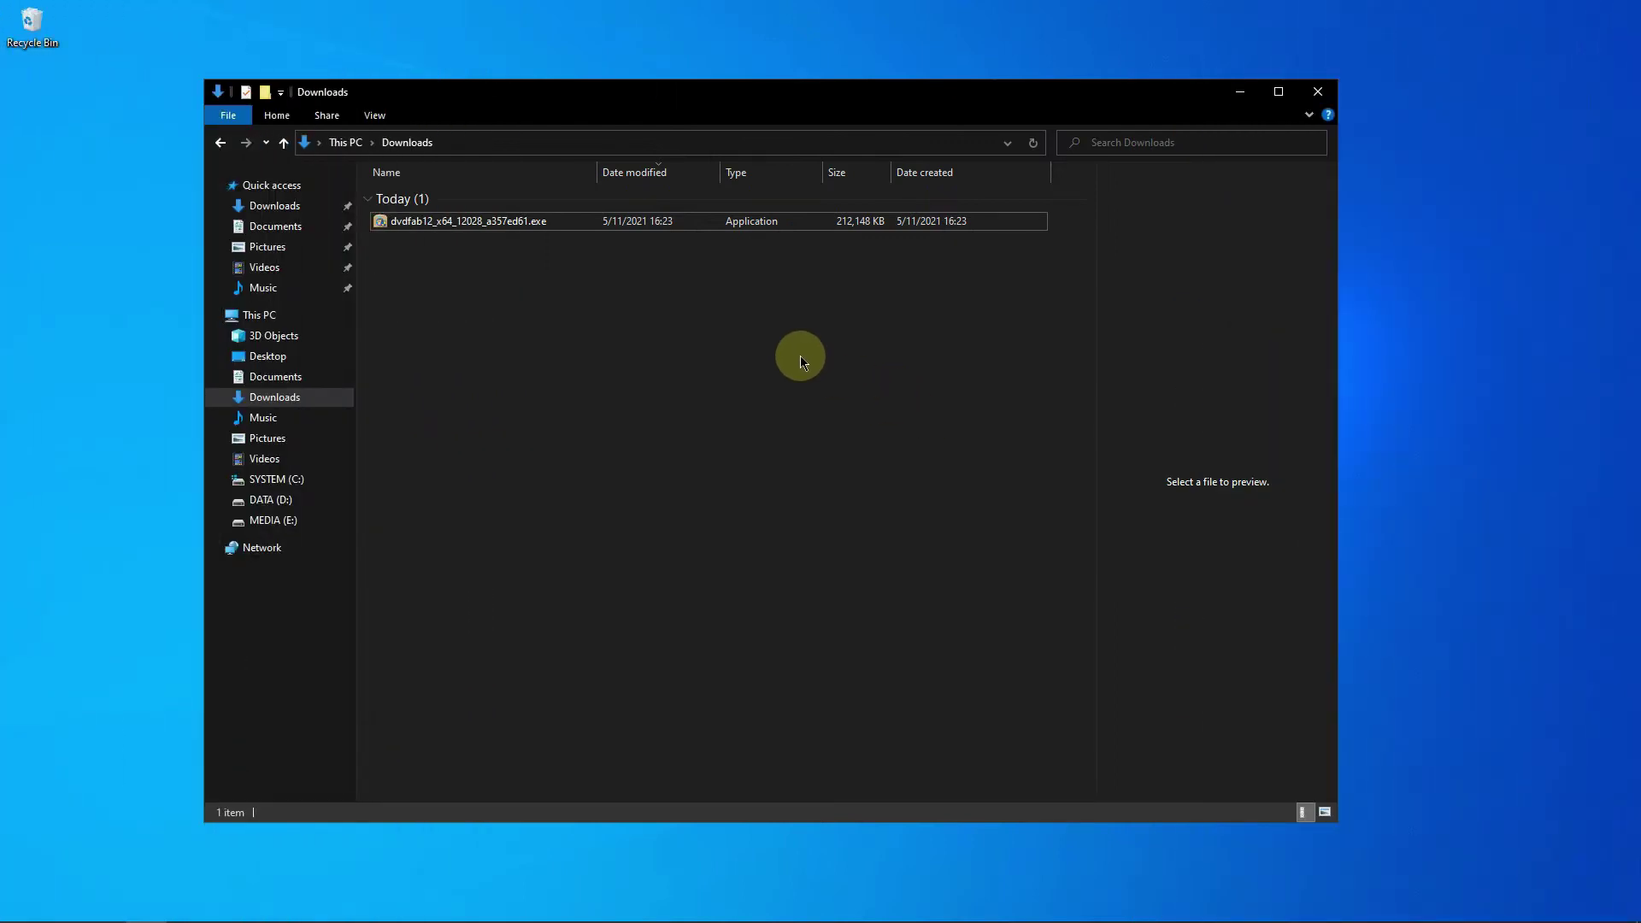
# Step: Run dvdfab12_x64_12028_a357ed61.exe from Downloads and approve the User Account Control prompt
pyautogui.doubleClick(469, 223)
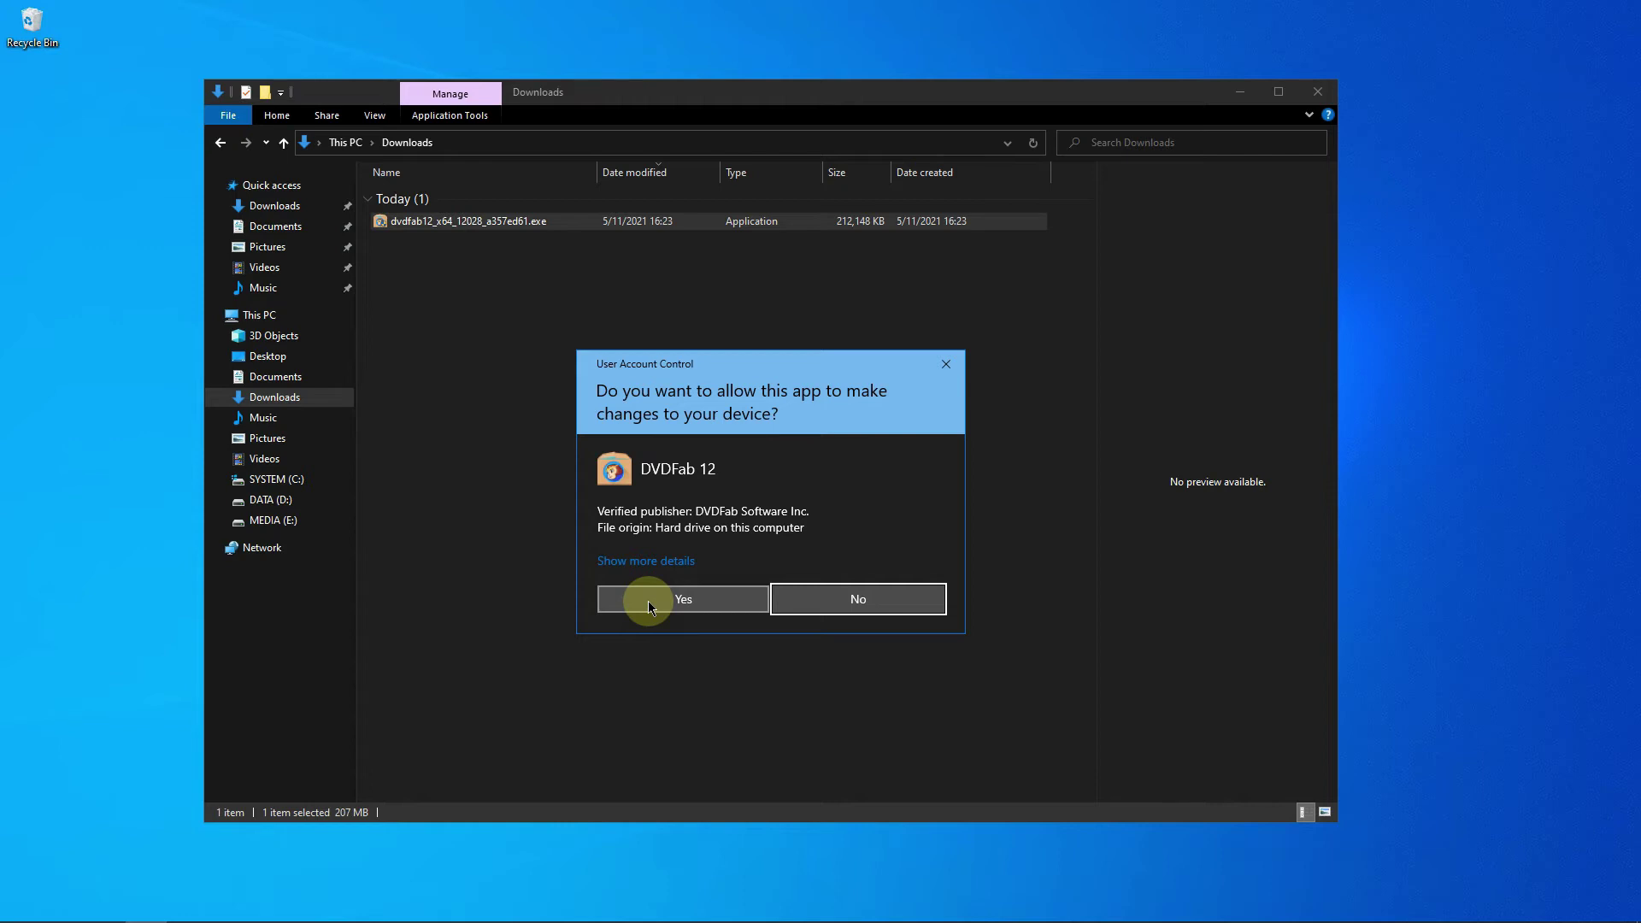
pyautogui.click(647, 600)
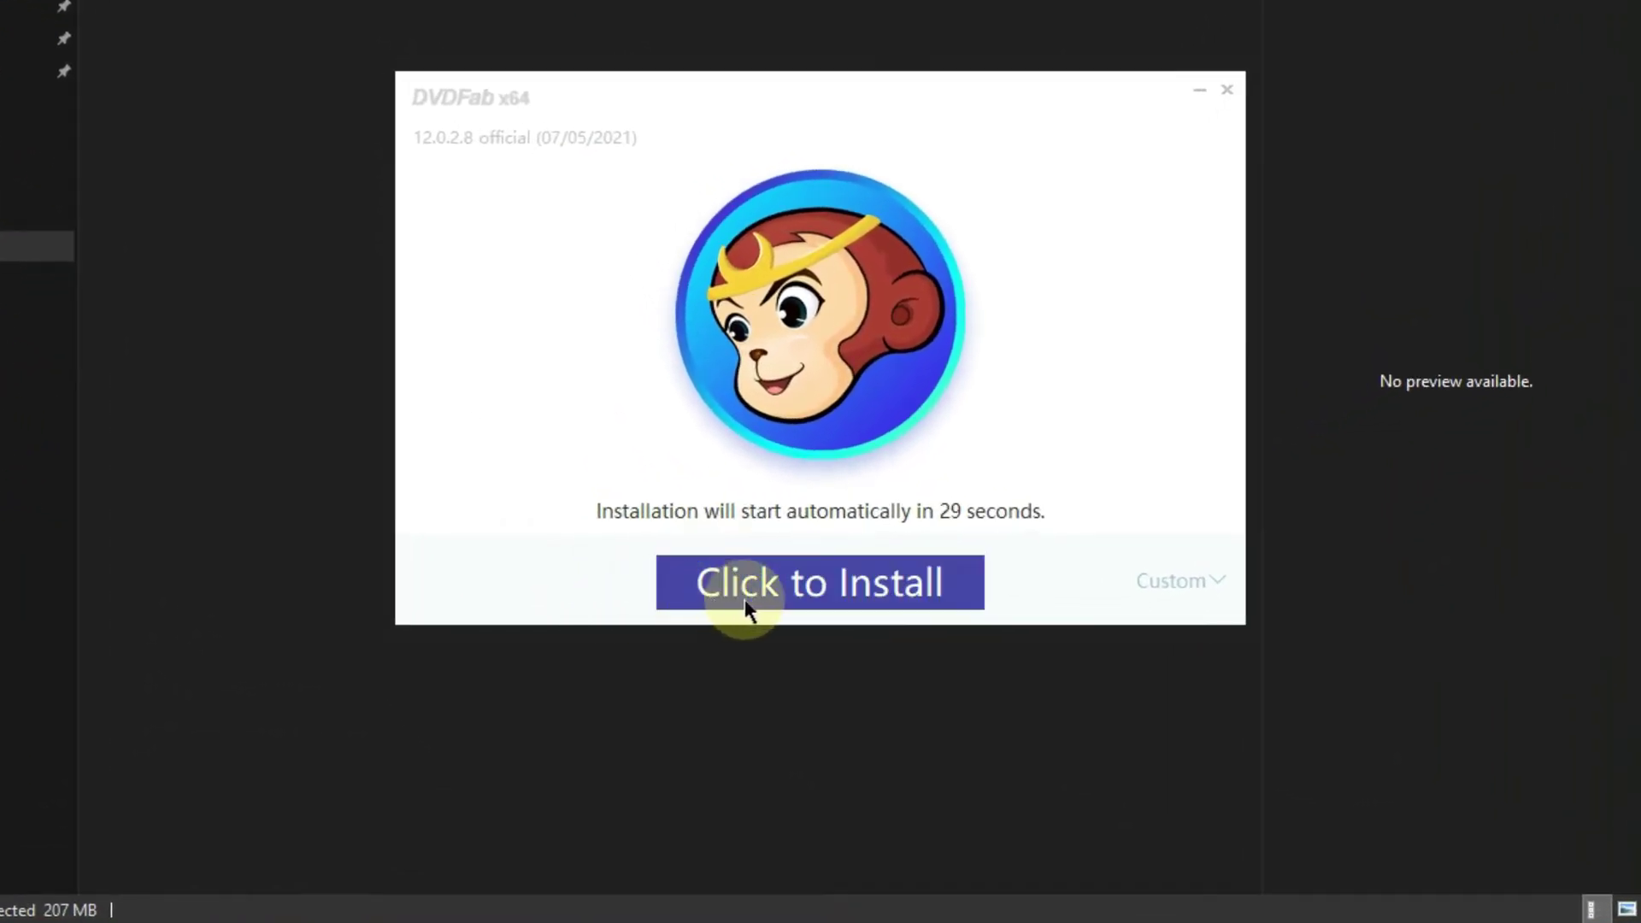
# Step: Review the Custom options and install DVDFab 12 to C:\Program Files\DVDFab\DVDFab 12 with a desktop shortcut
pyautogui.click(1175, 579)
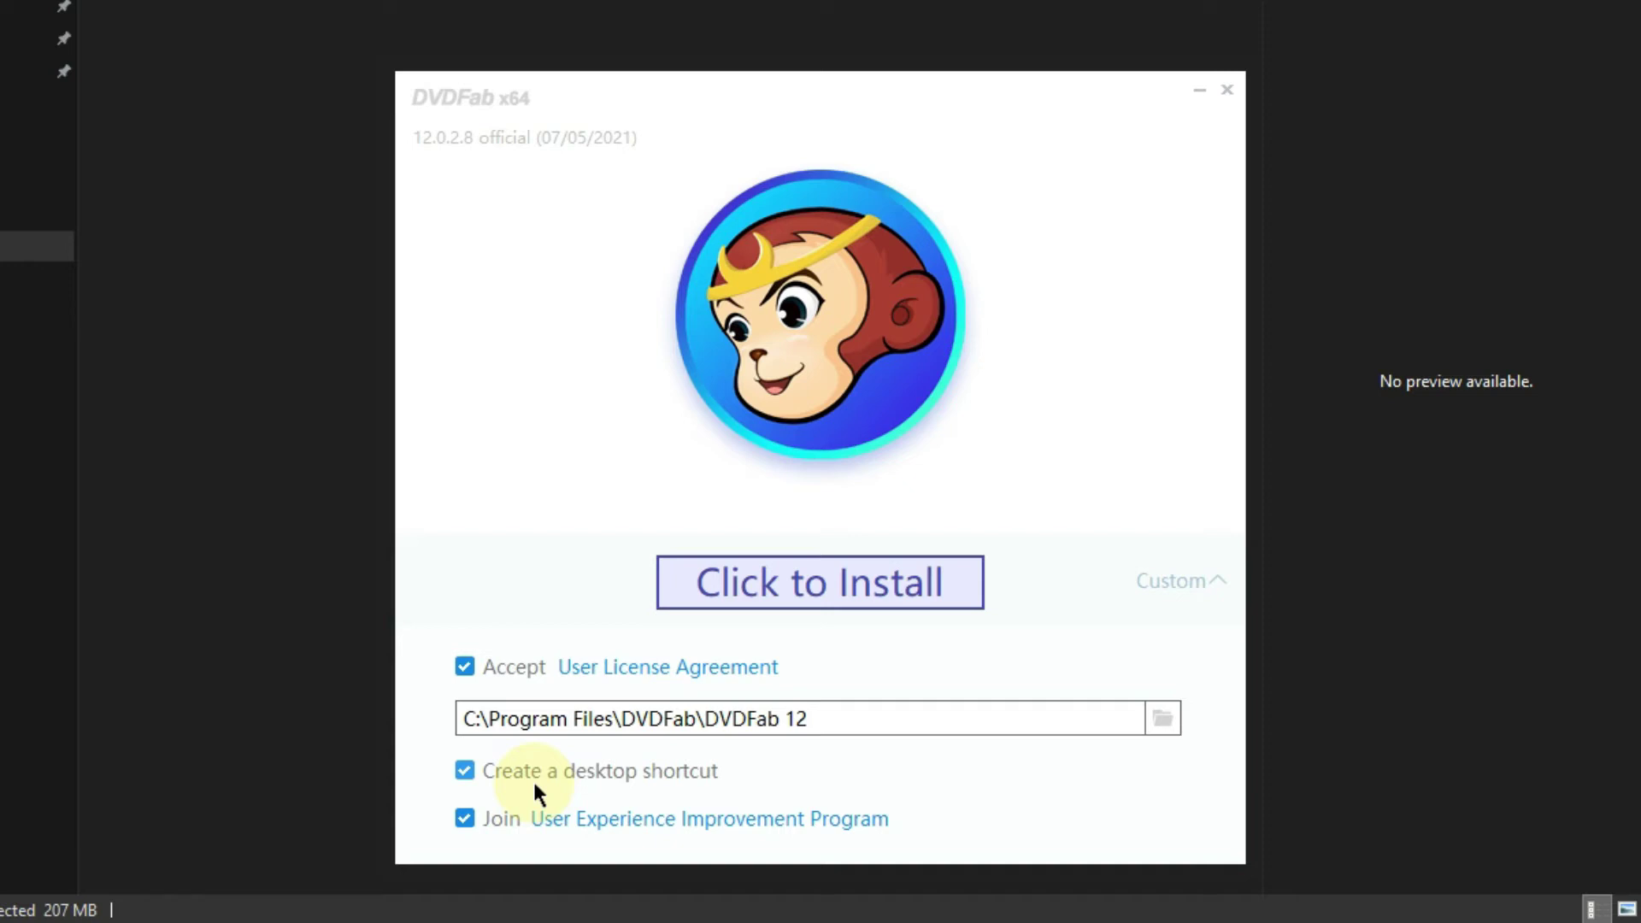
pyautogui.click(815, 596)
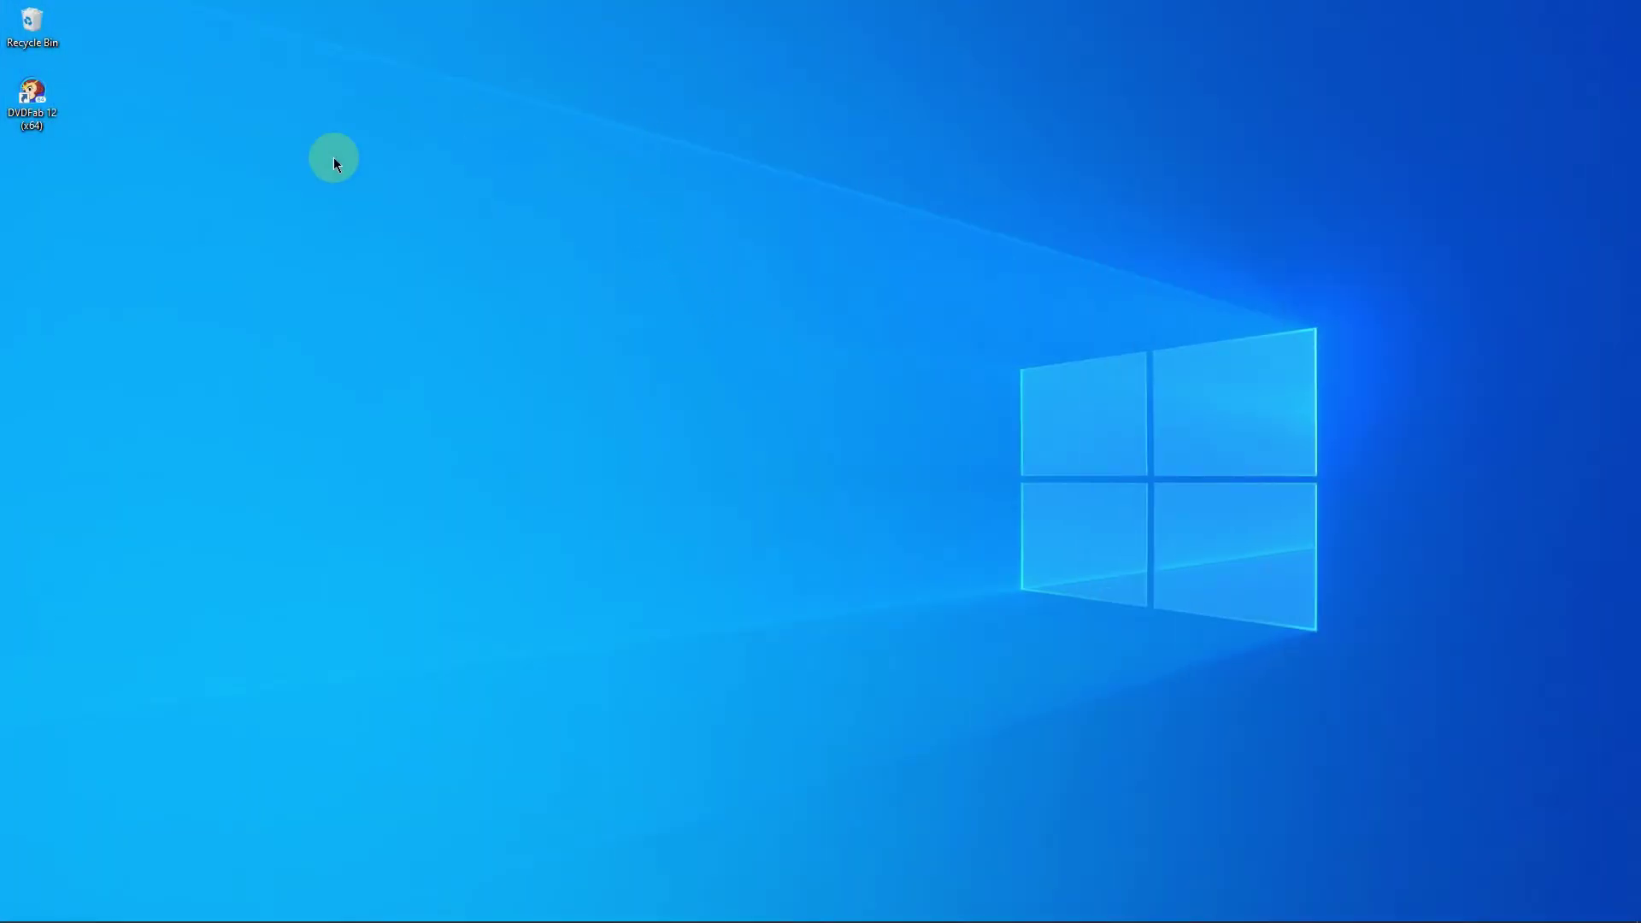
# Step: Launch DVDFab 12 with TOY_STORY_3 in Ripper and open the Choose Other Profile library
pyautogui.doubleClick(38, 103)
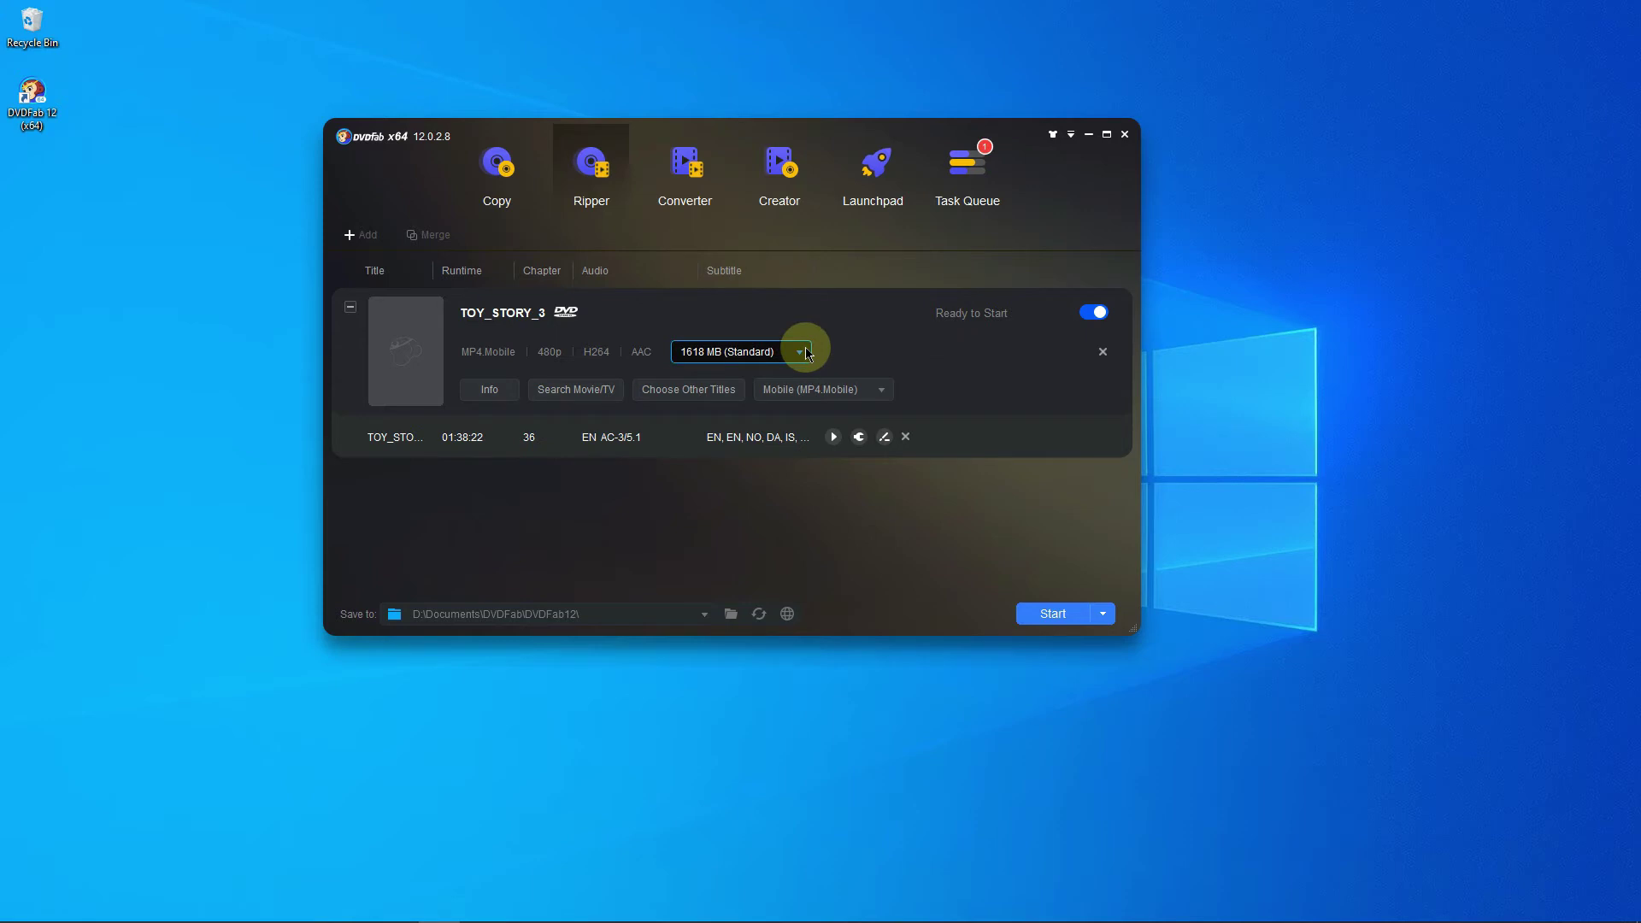
pyautogui.click(821, 390)
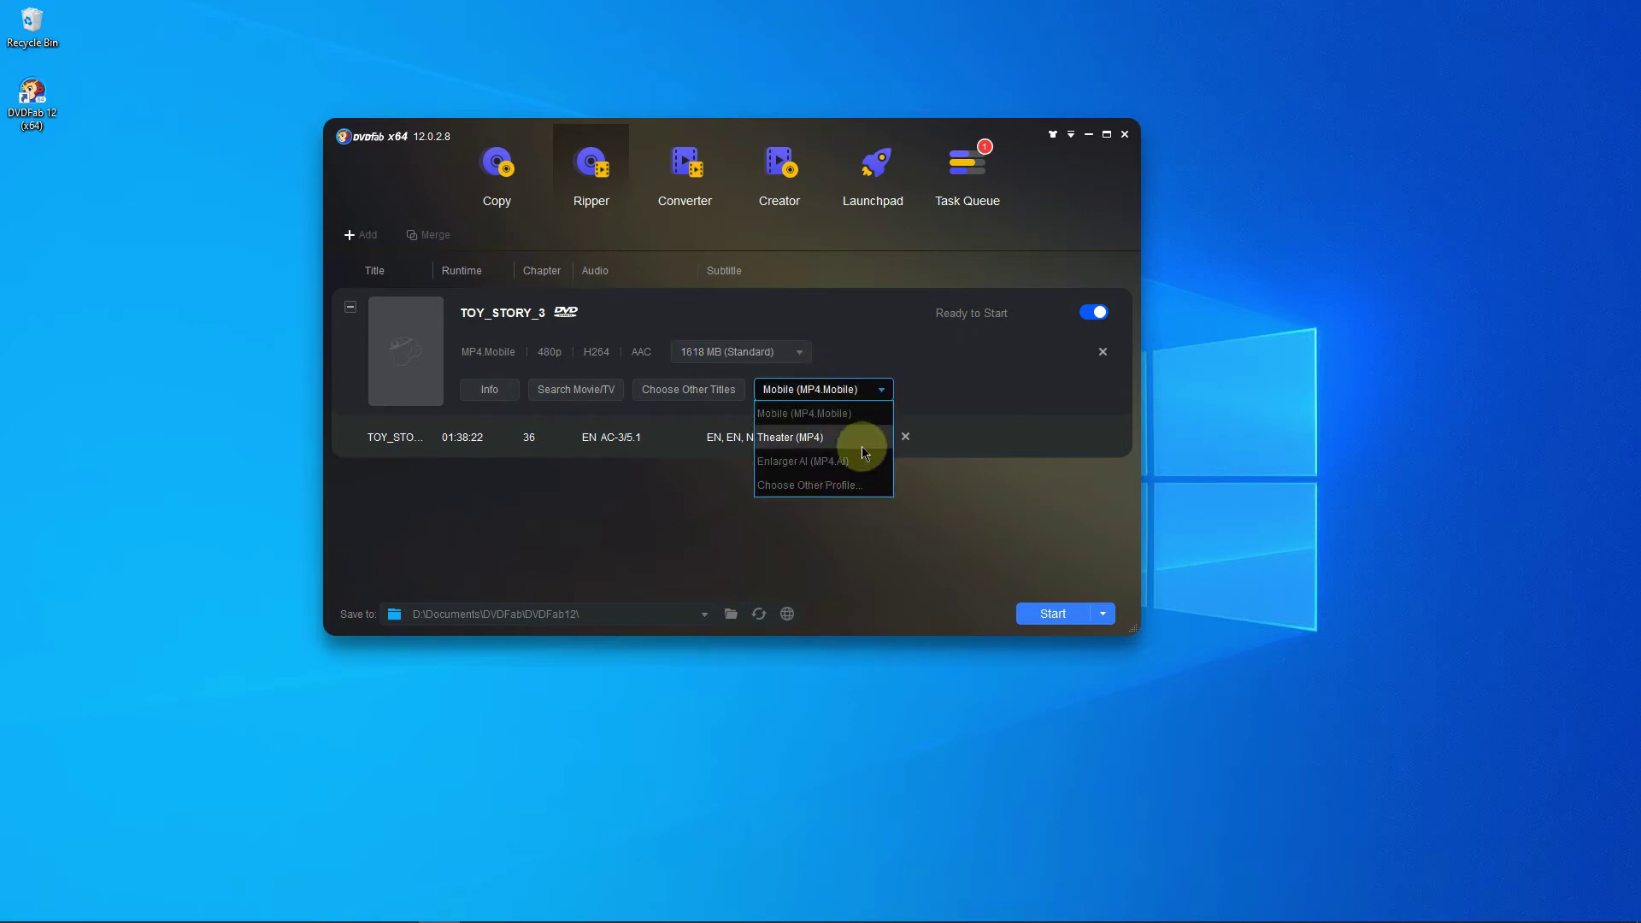
pyautogui.click(816, 485)
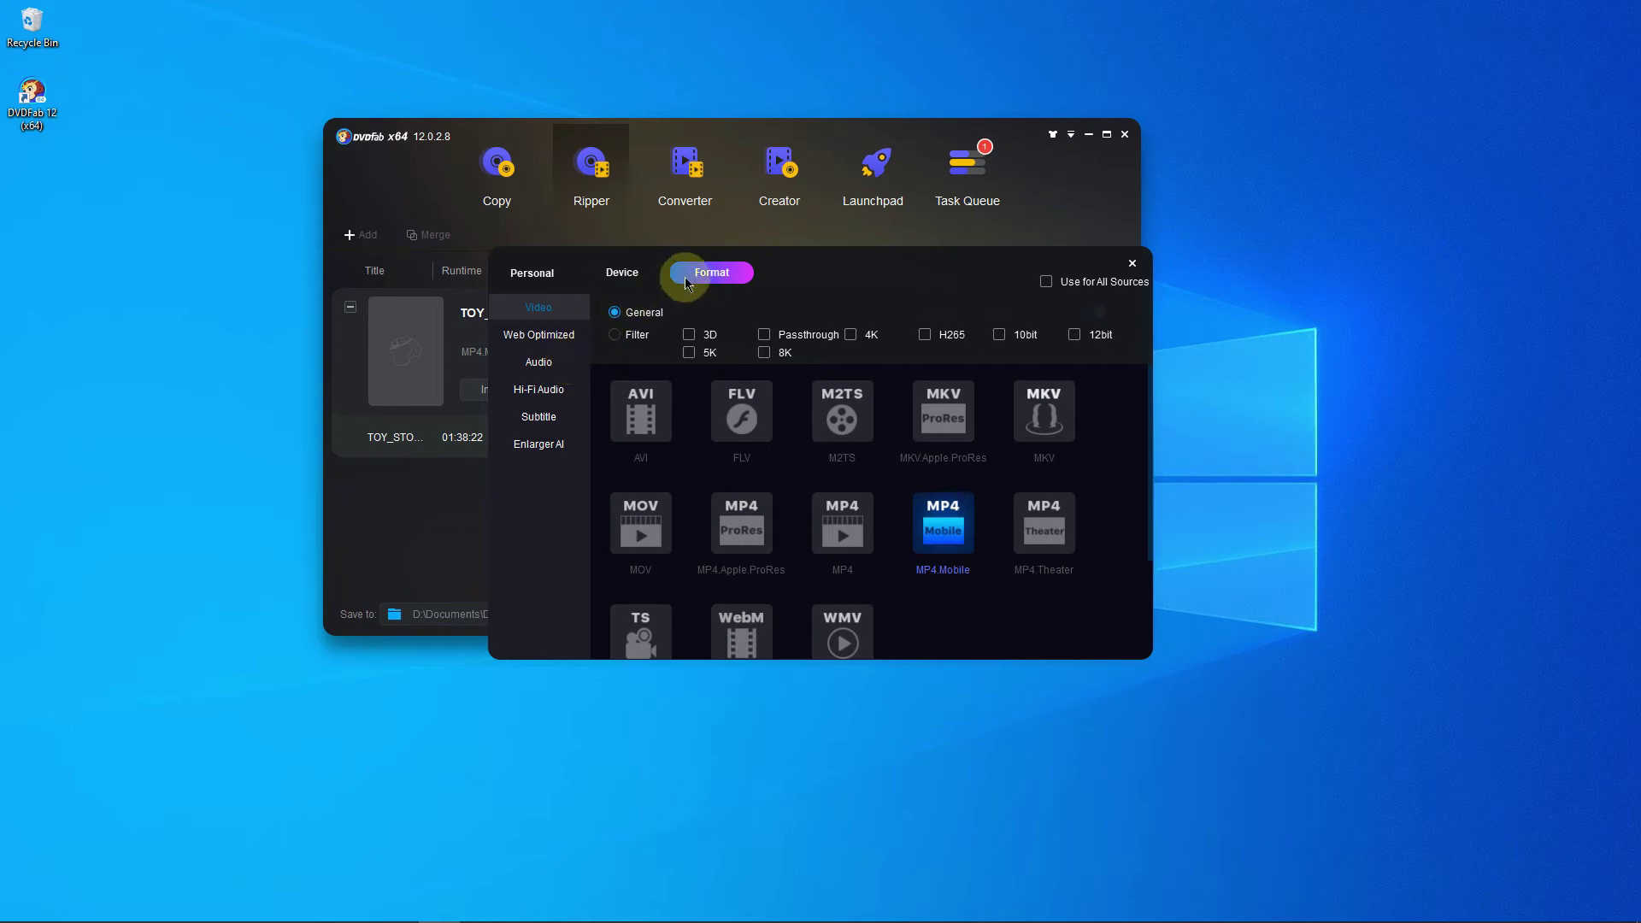
# Step: Close the Video formats dialog and switch the TOY_STORY_3 profile to Subtitle > SRT
pyautogui.click(1132, 264)
pyautogui.click(778, 390)
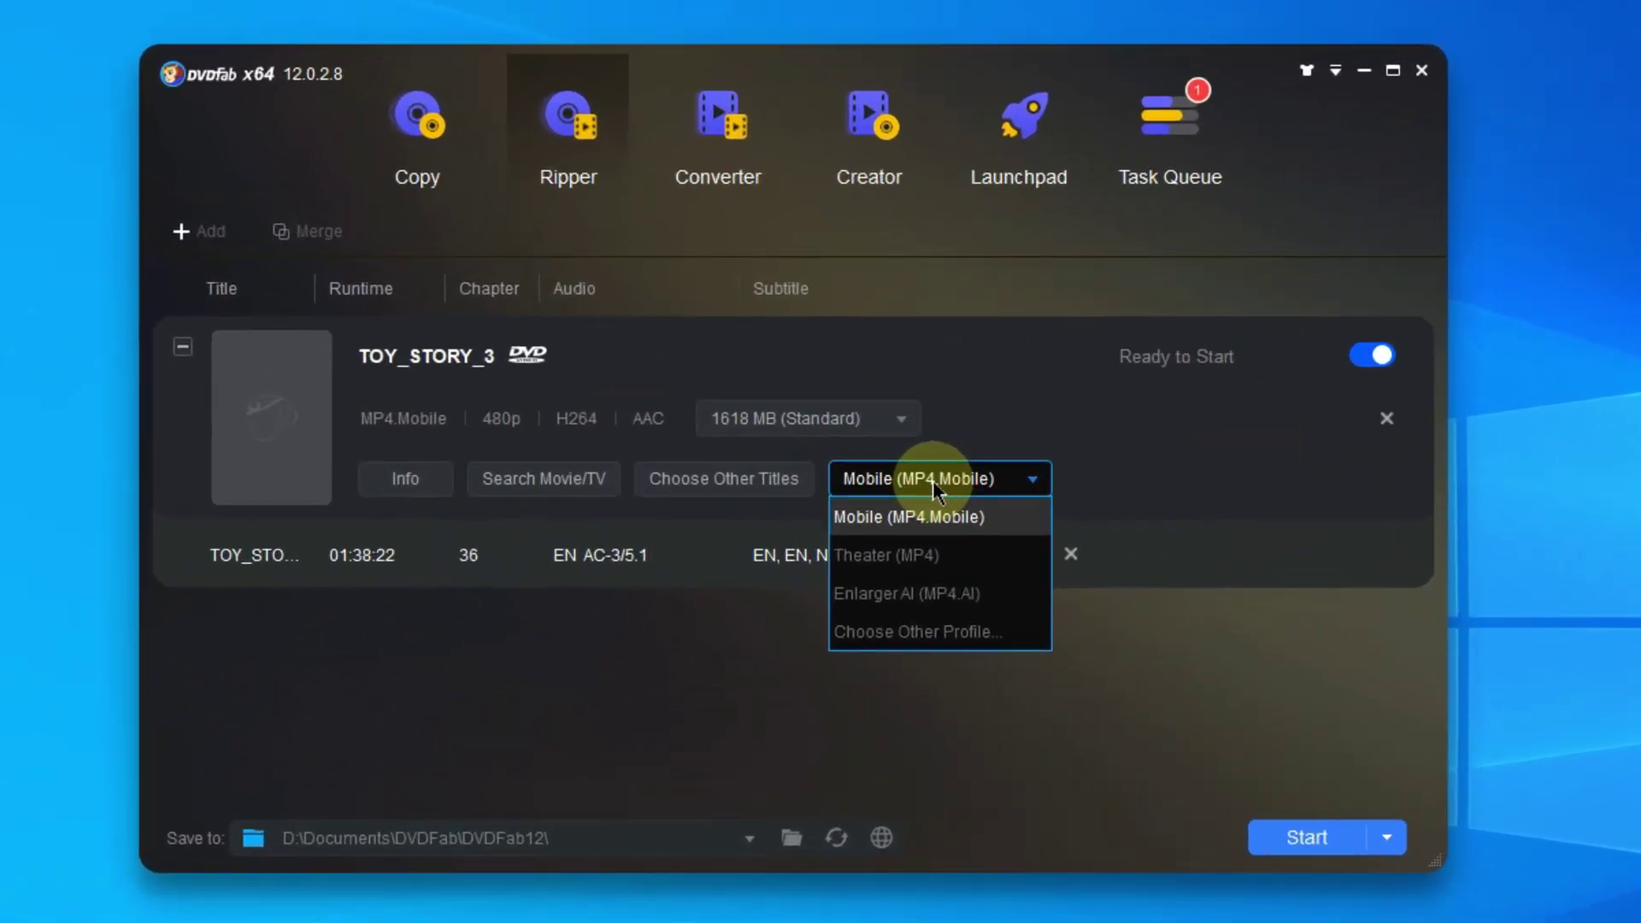
pyautogui.click(849, 644)
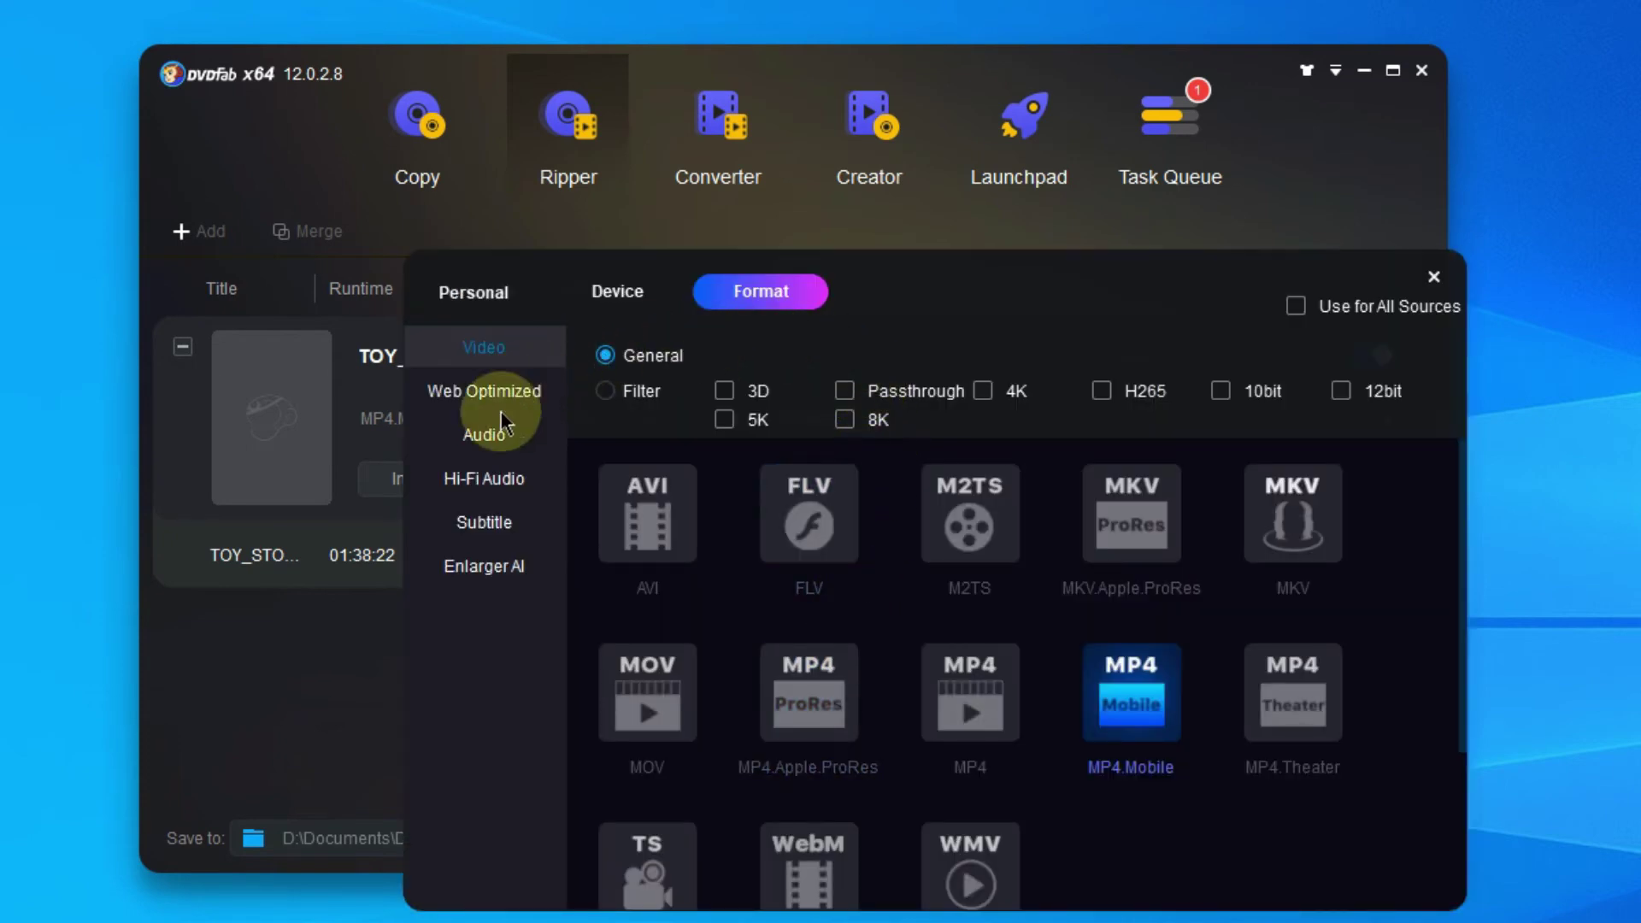
pyautogui.click(484, 523)
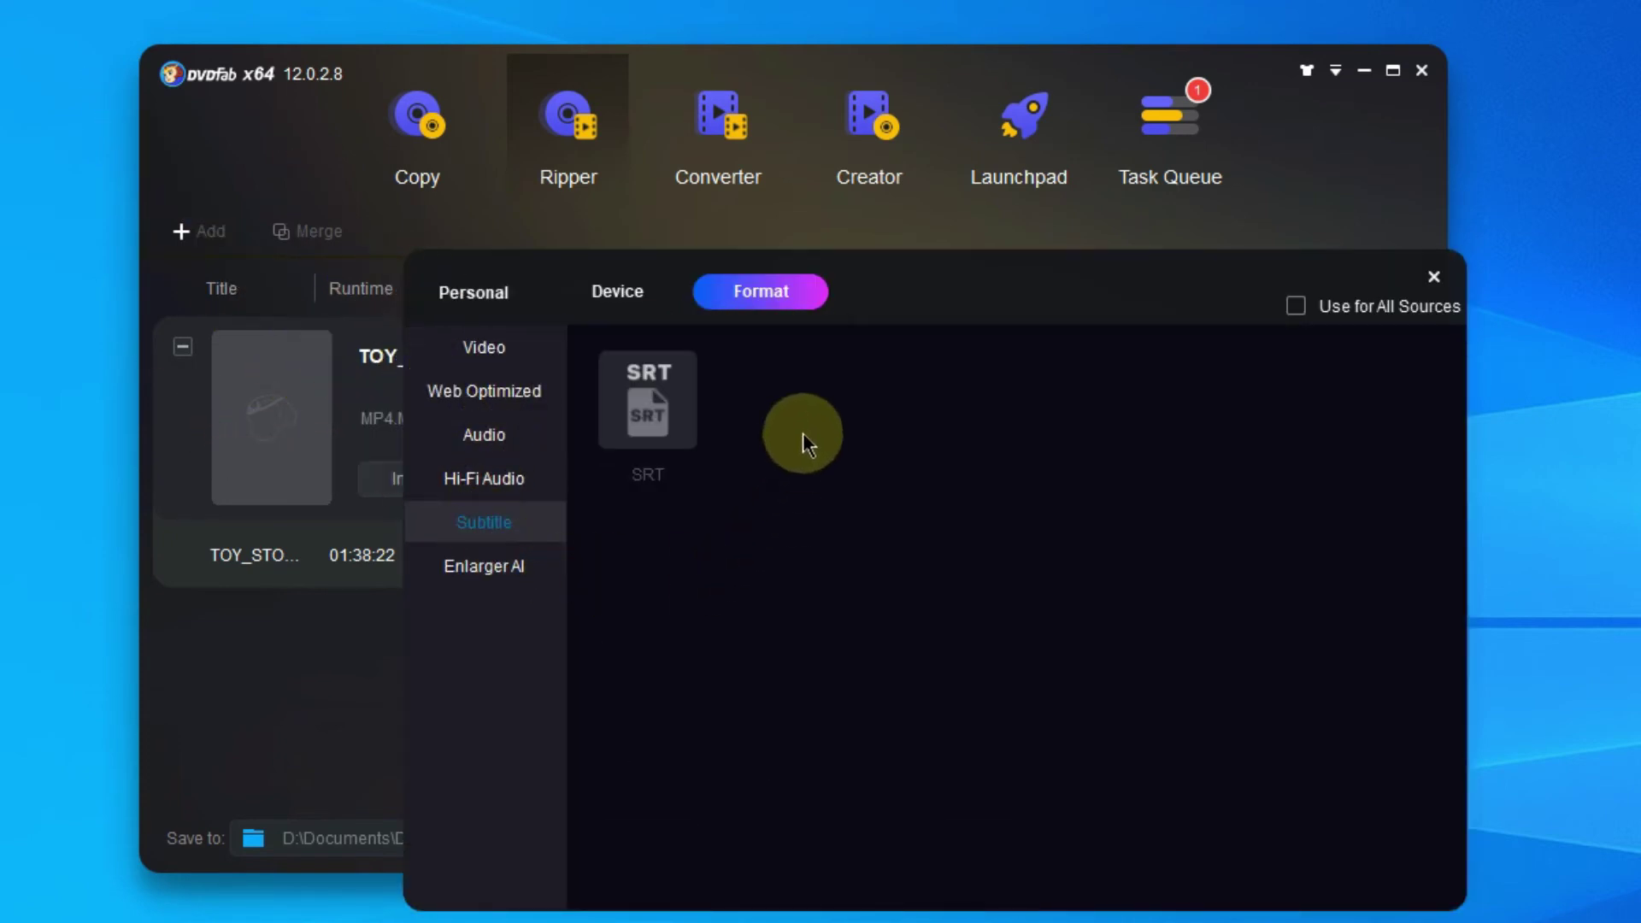
pyautogui.click(658, 397)
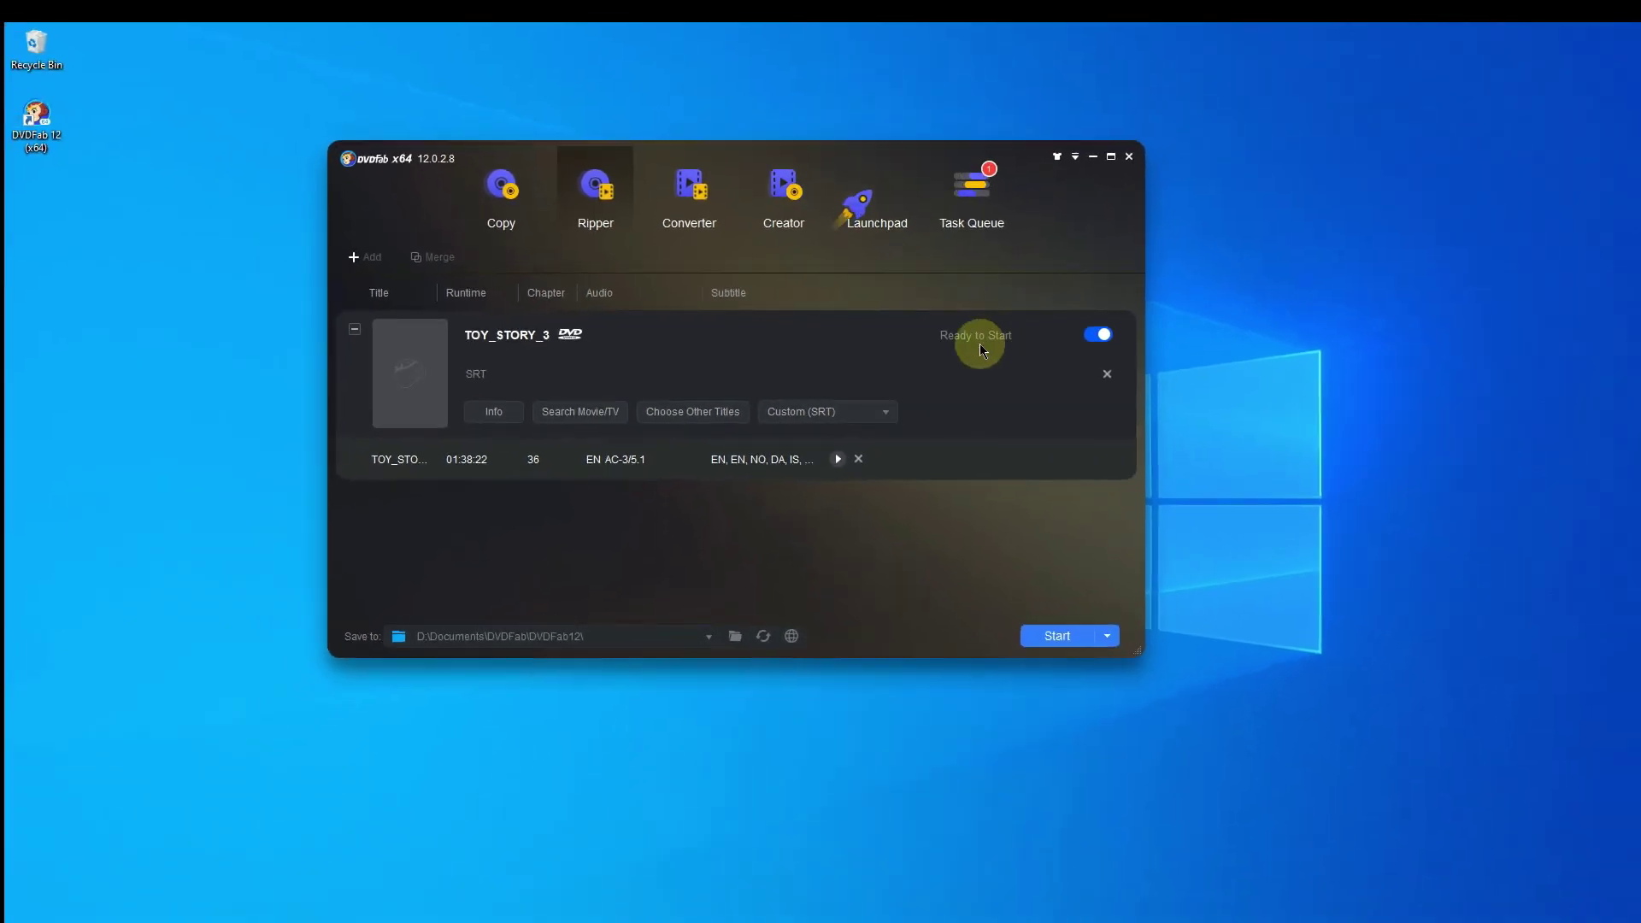
# Step: Switch the TOY_STORY_3 profile back to Mobile (MP4.Mobile) and confirm it in the dropdown
pyautogui.click(788, 413)
pyautogui.click(788, 434)
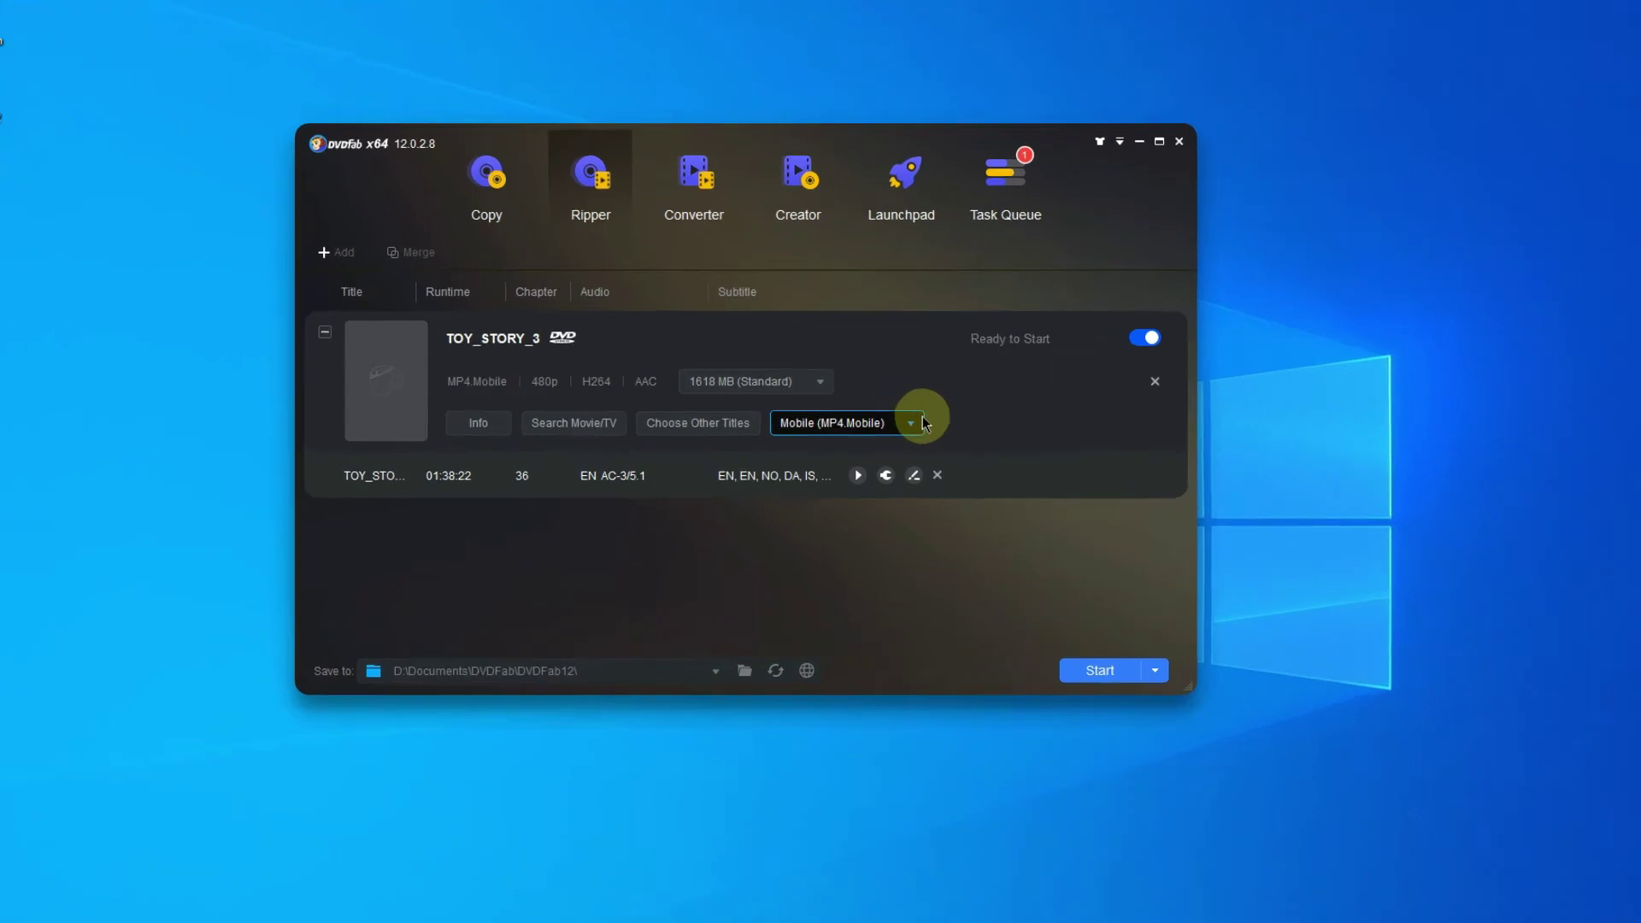
pyautogui.click(838, 426)
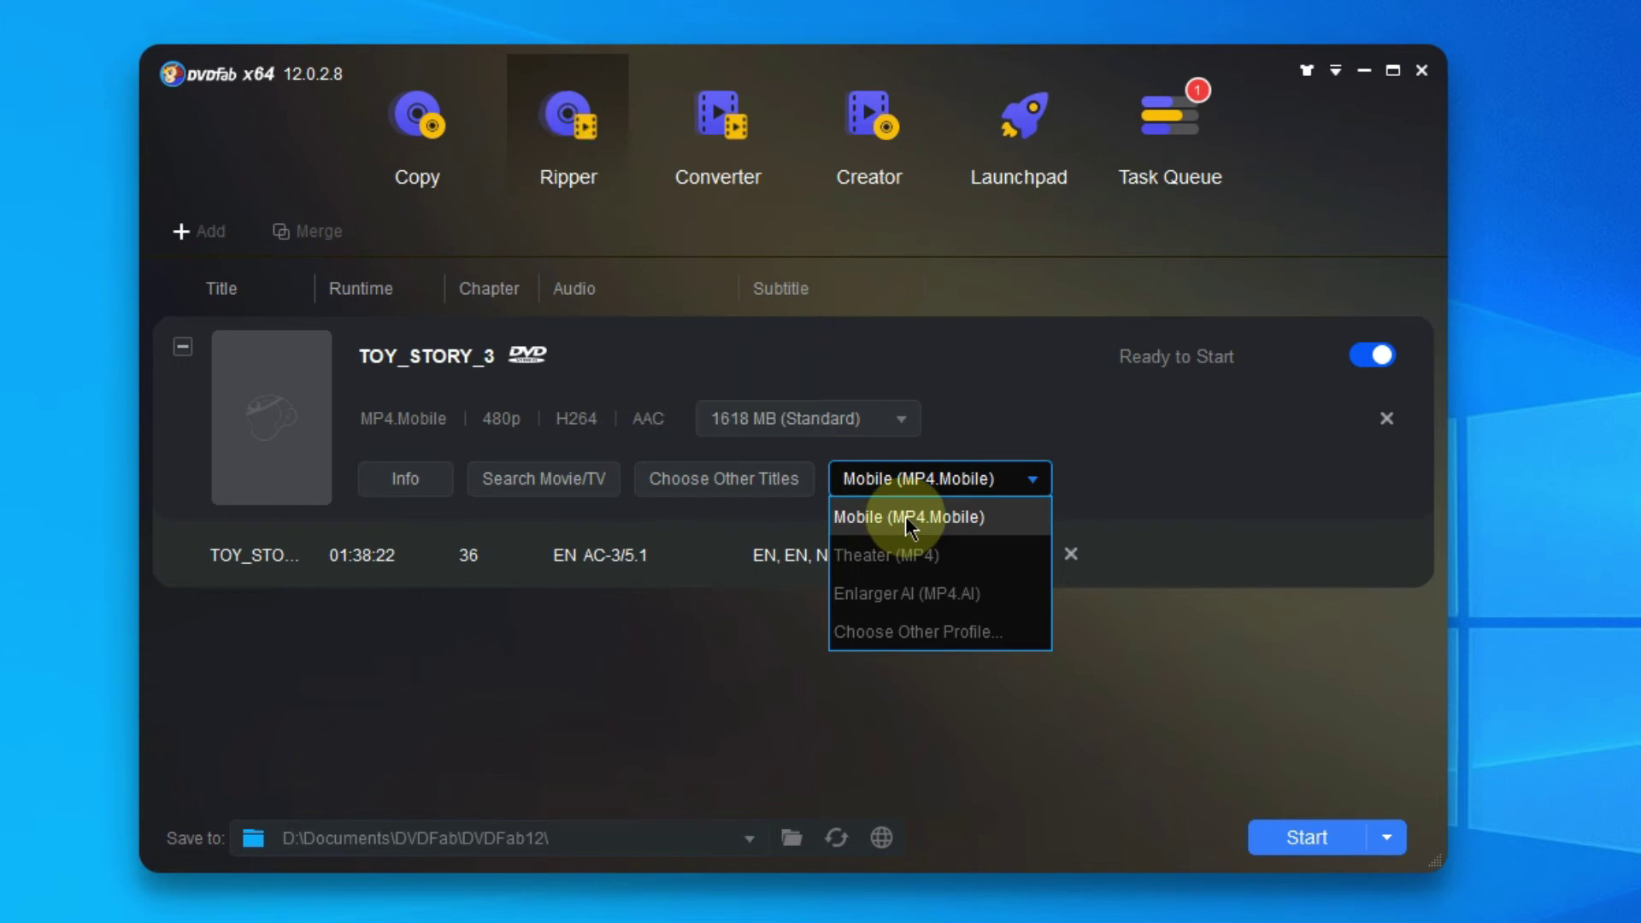
pyautogui.click(905, 515)
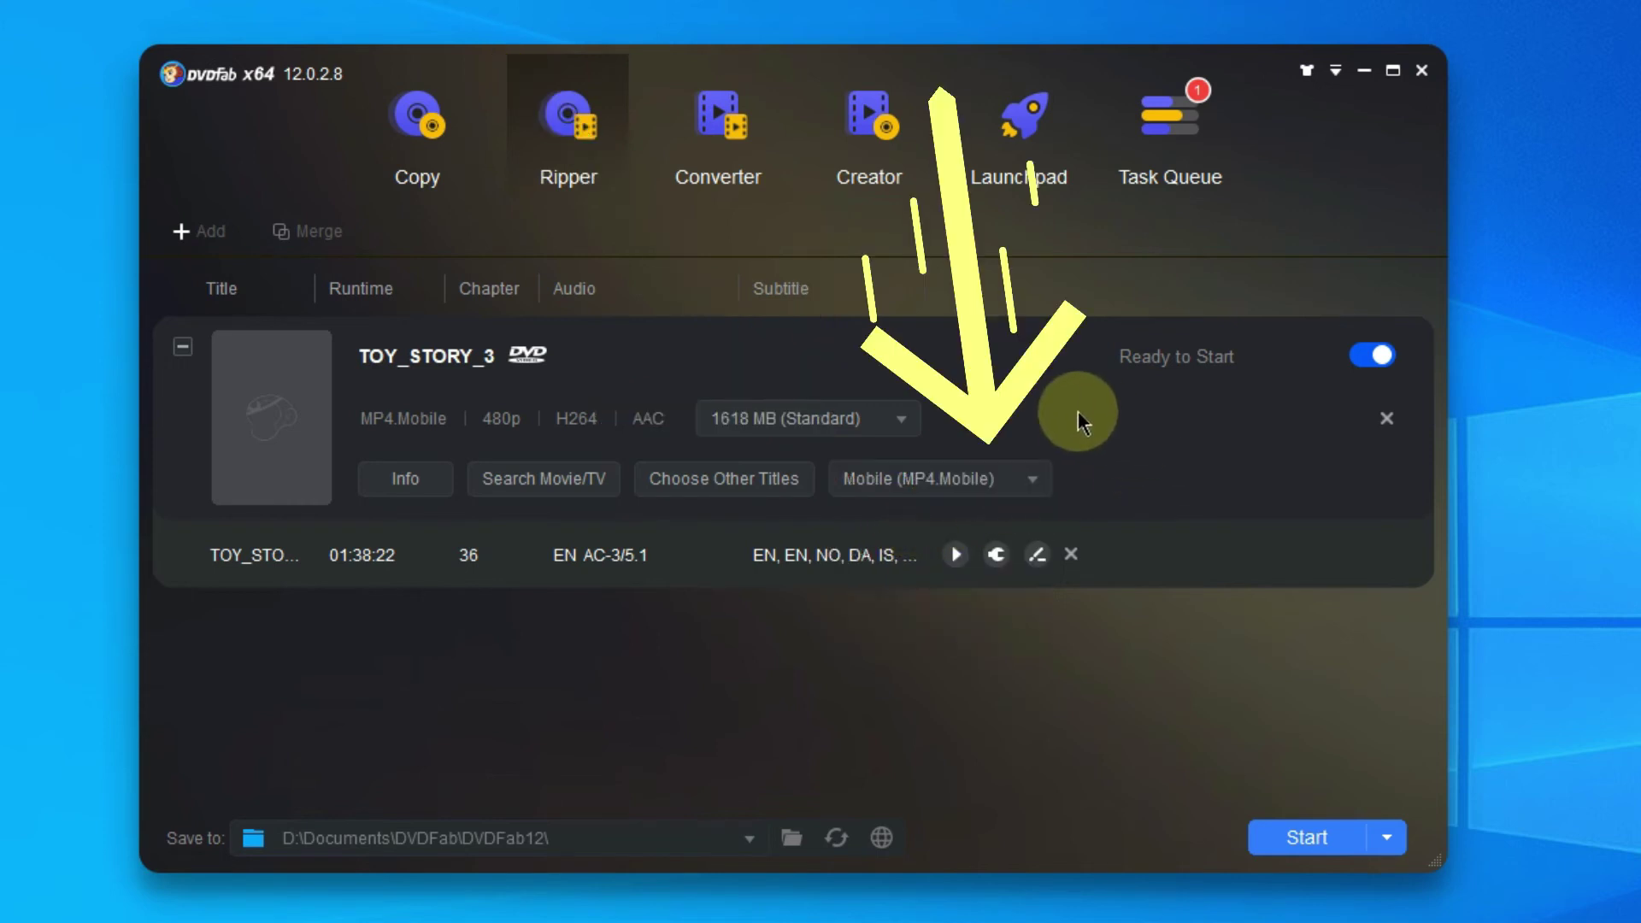
# Step: In Advanced Settings, set the subtitle Mode to 'Extract to srt file' and apply with OK
pyautogui.click(993, 563)
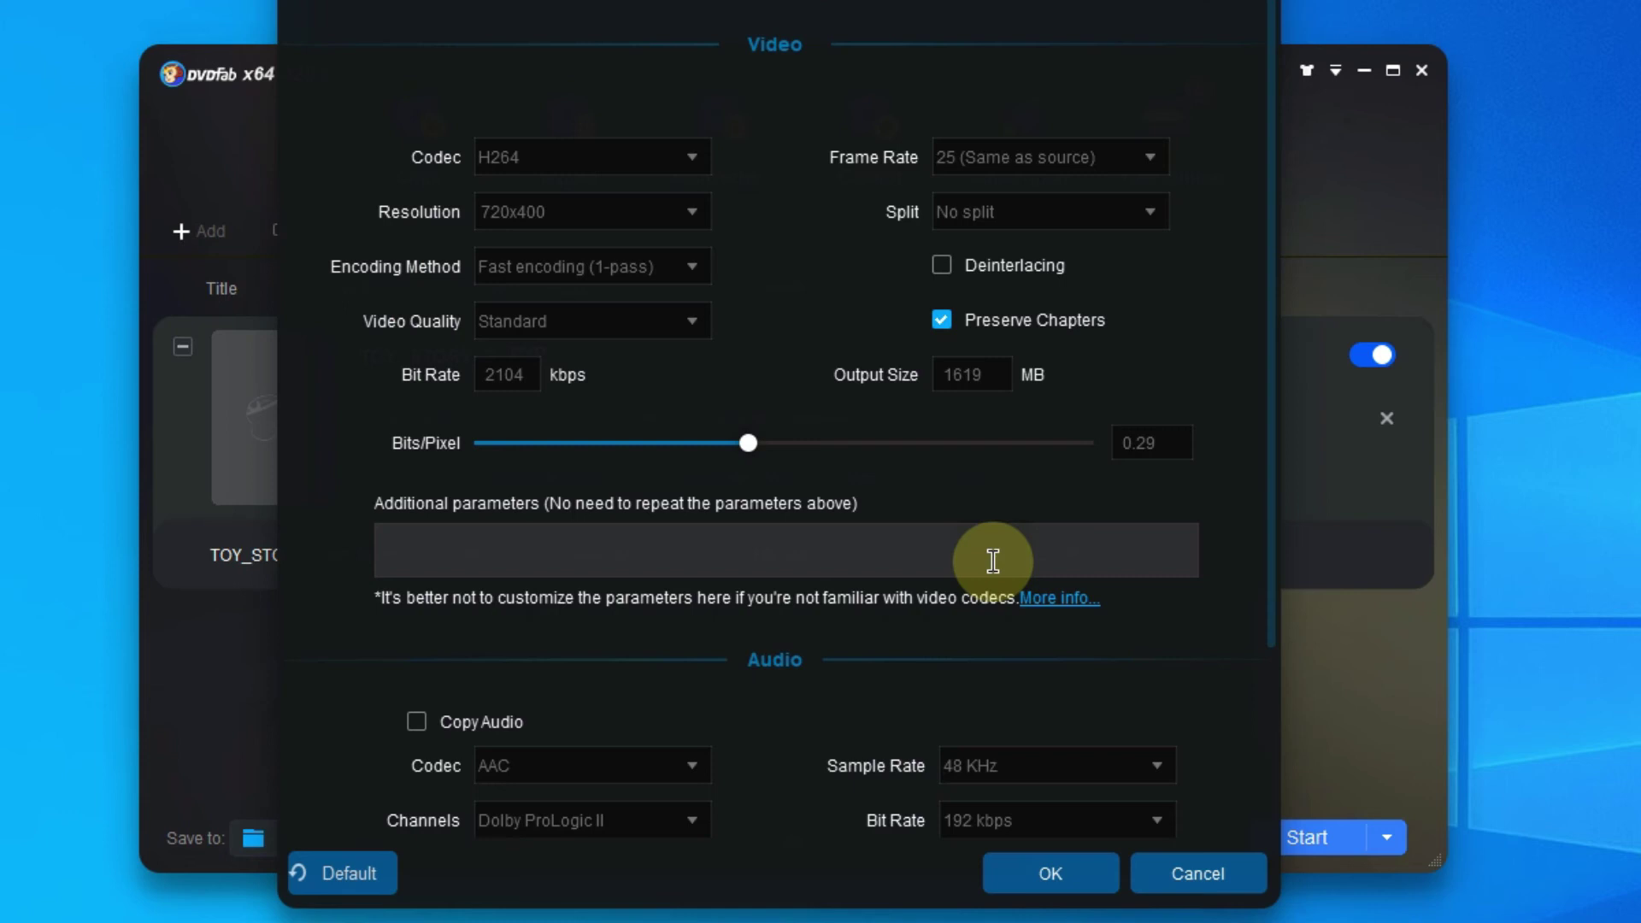
pyautogui.scroll(-3, 829, 331)
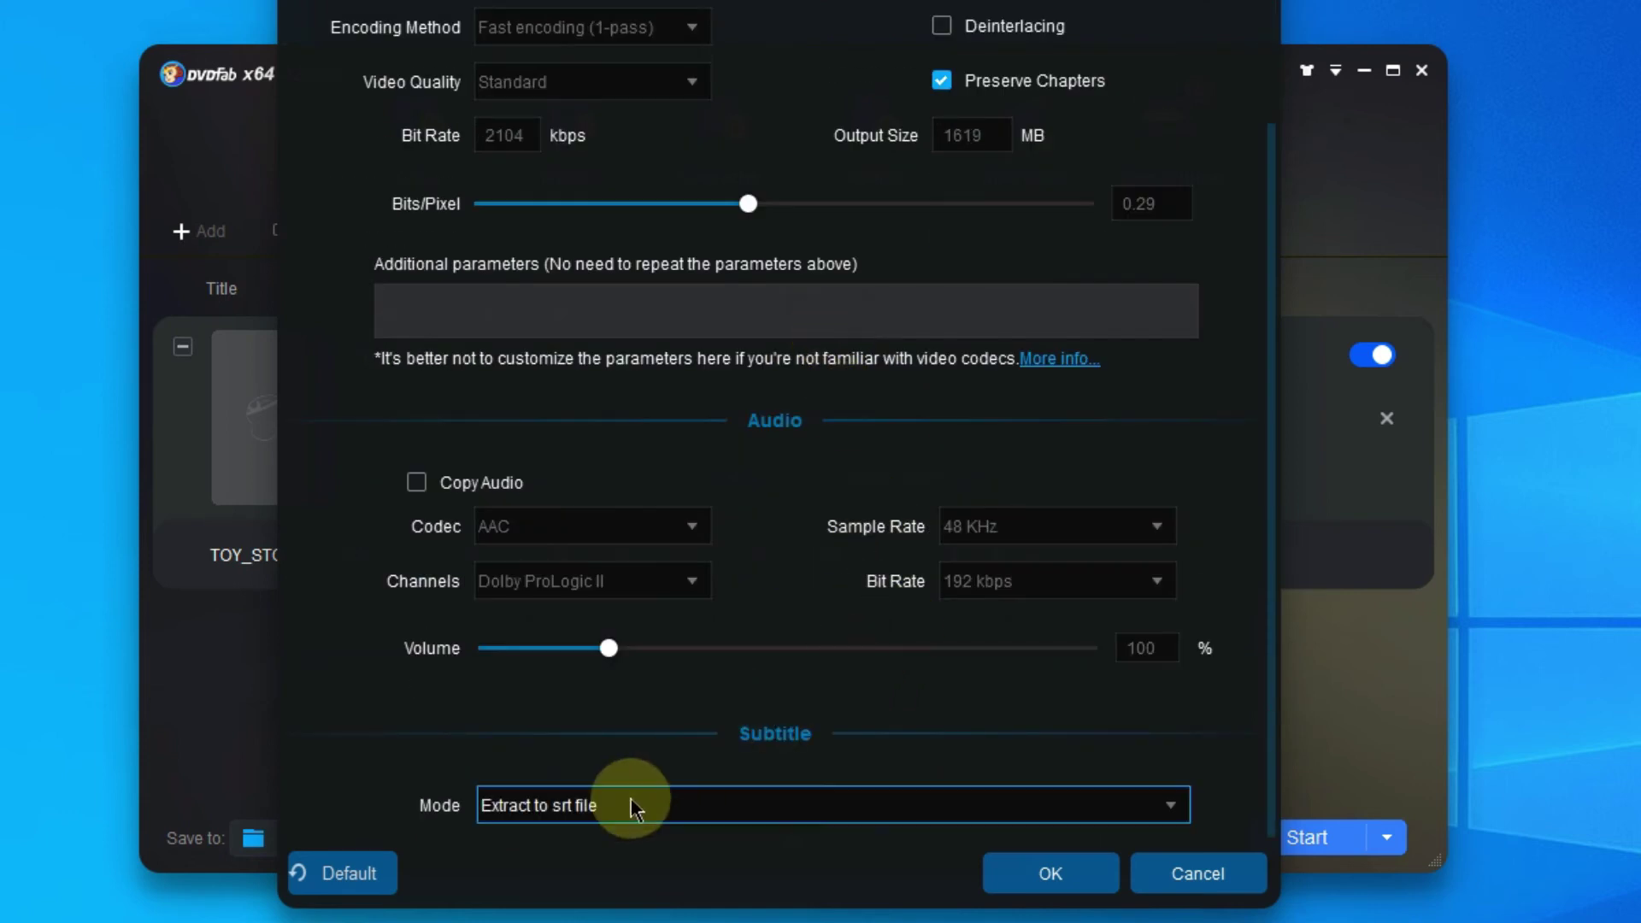
pyautogui.click(521, 812)
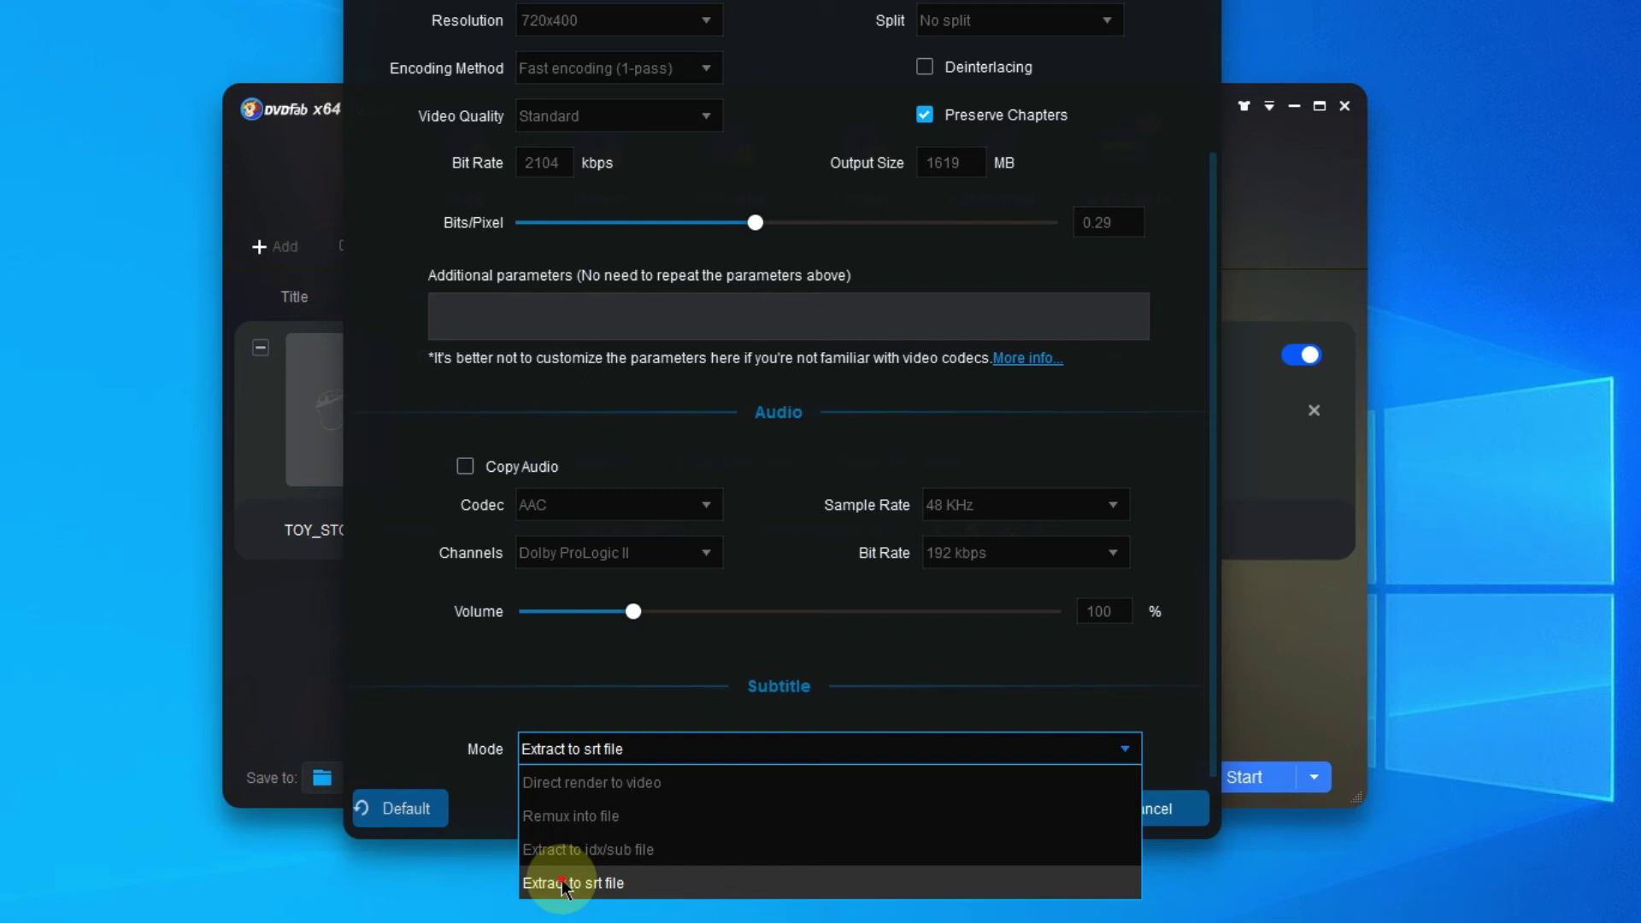
pyautogui.click(563, 883)
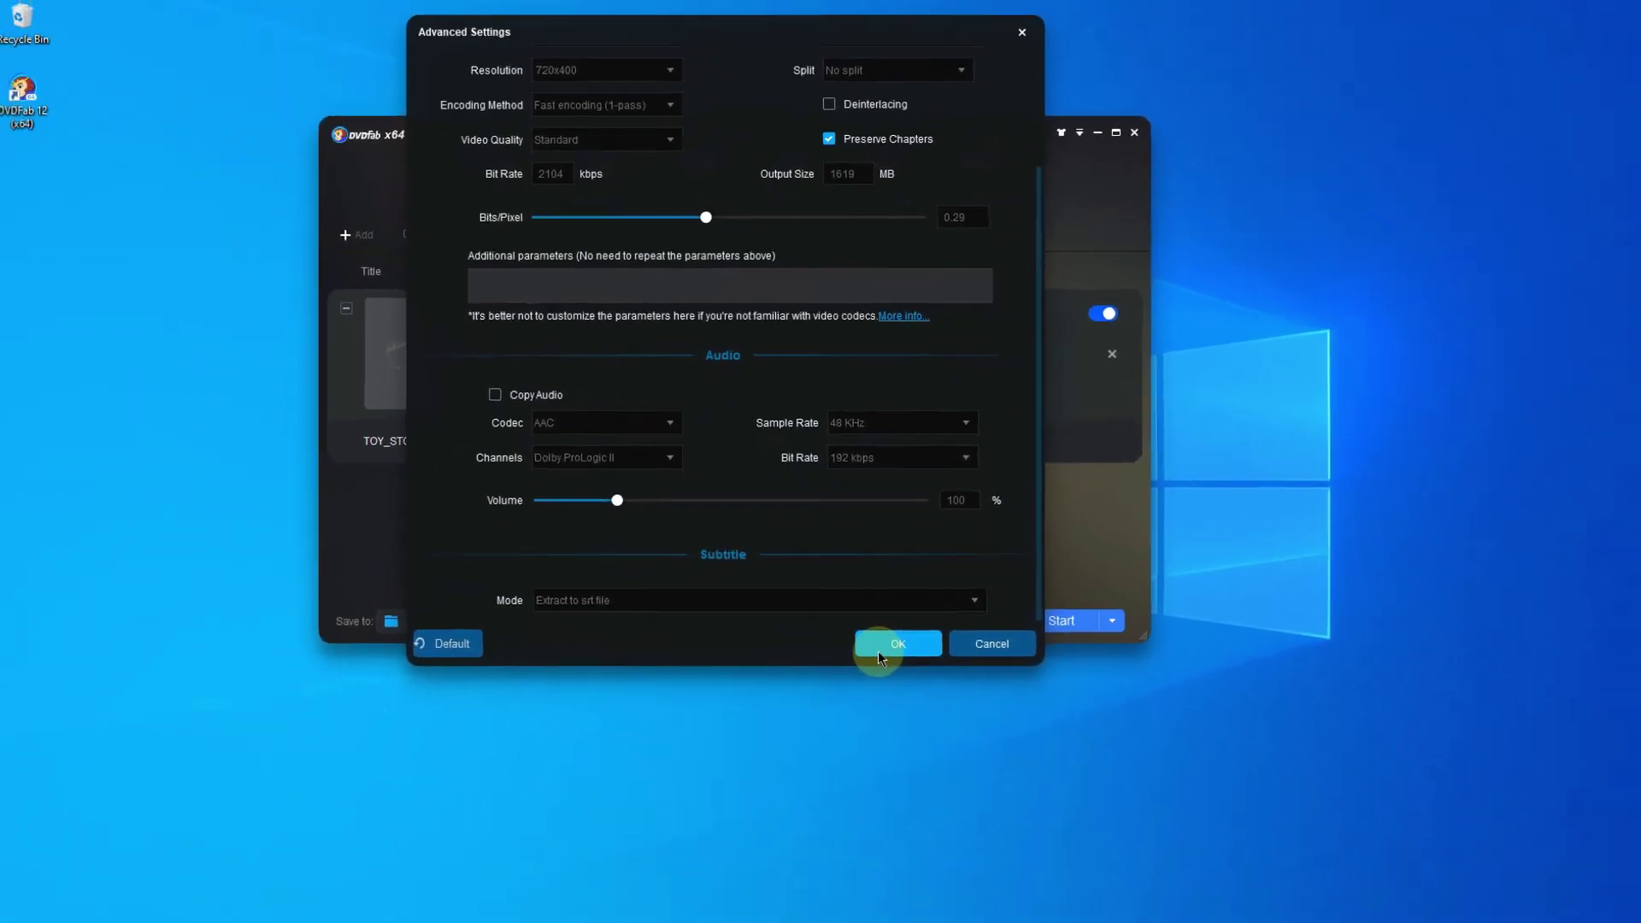
pyautogui.click(875, 645)
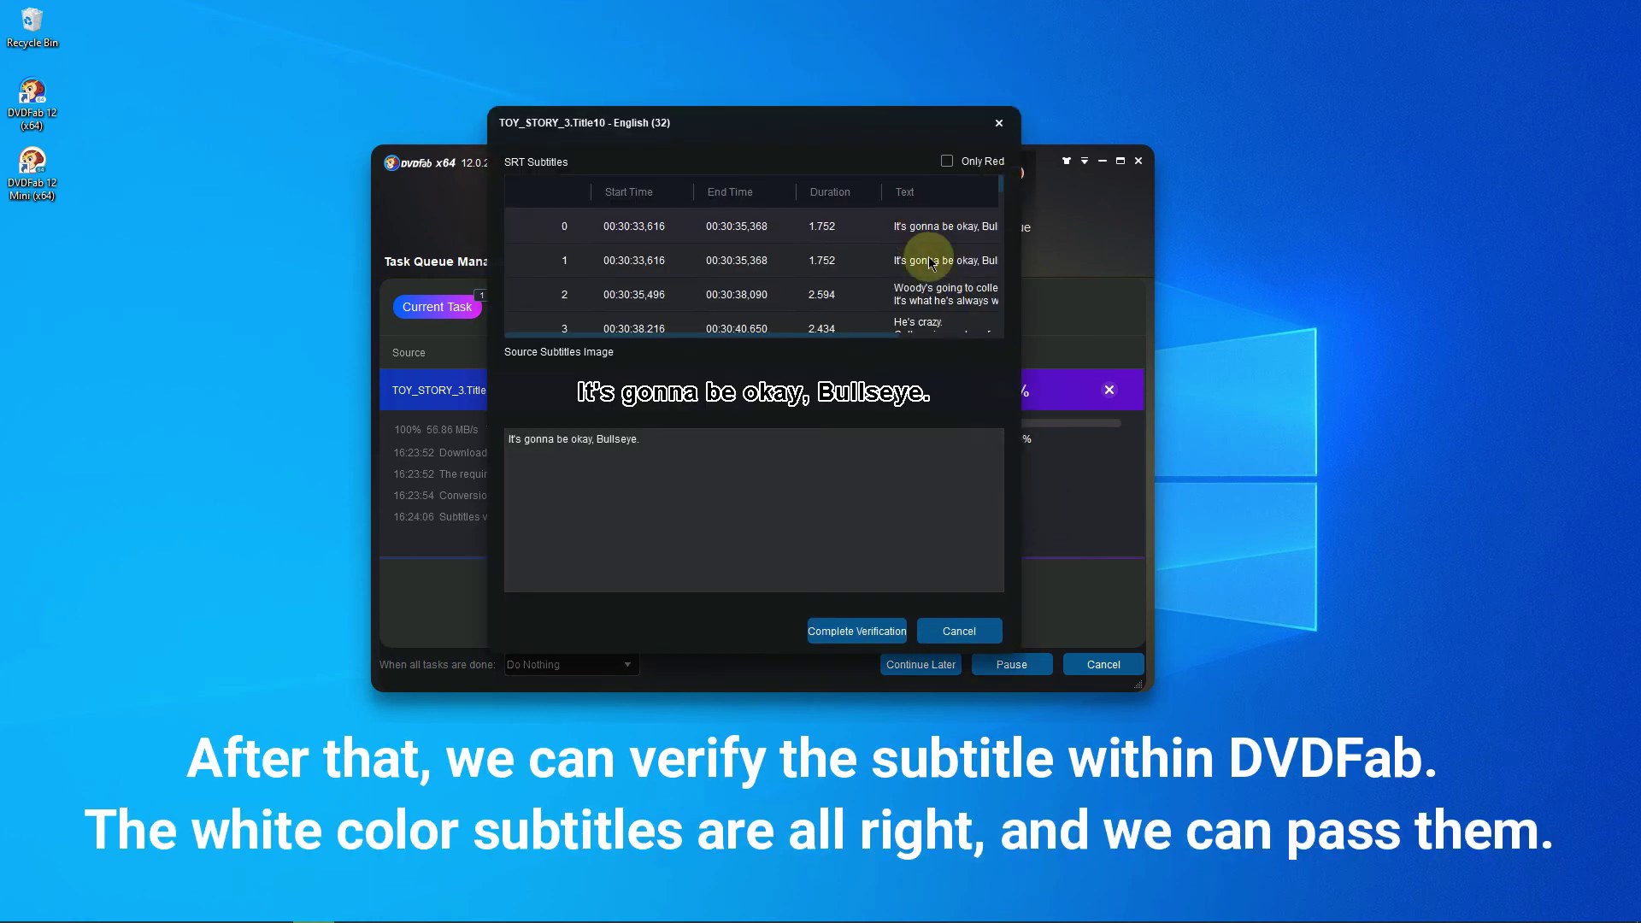
# Step: Scroll the SRT Subtitles list and check red-flagged lines 80 and 81 against their images
pyautogui.scroll(-15, 931, 263)
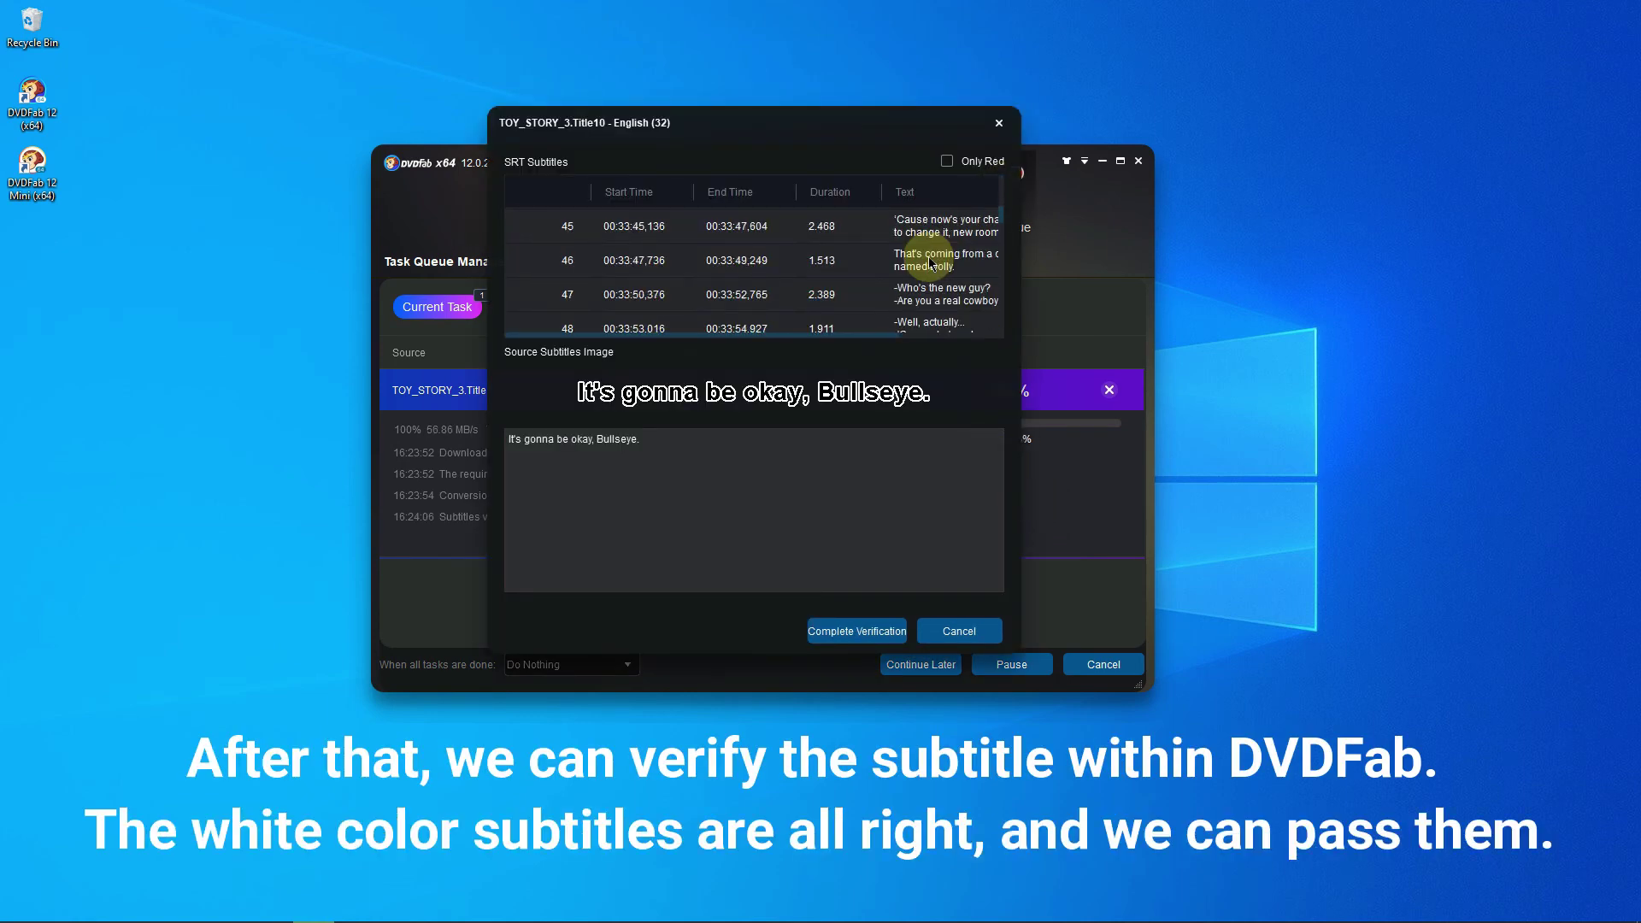
pyautogui.scroll(-11, 931, 263)
pyautogui.click(905, 295)
pyautogui.click(523, 447)
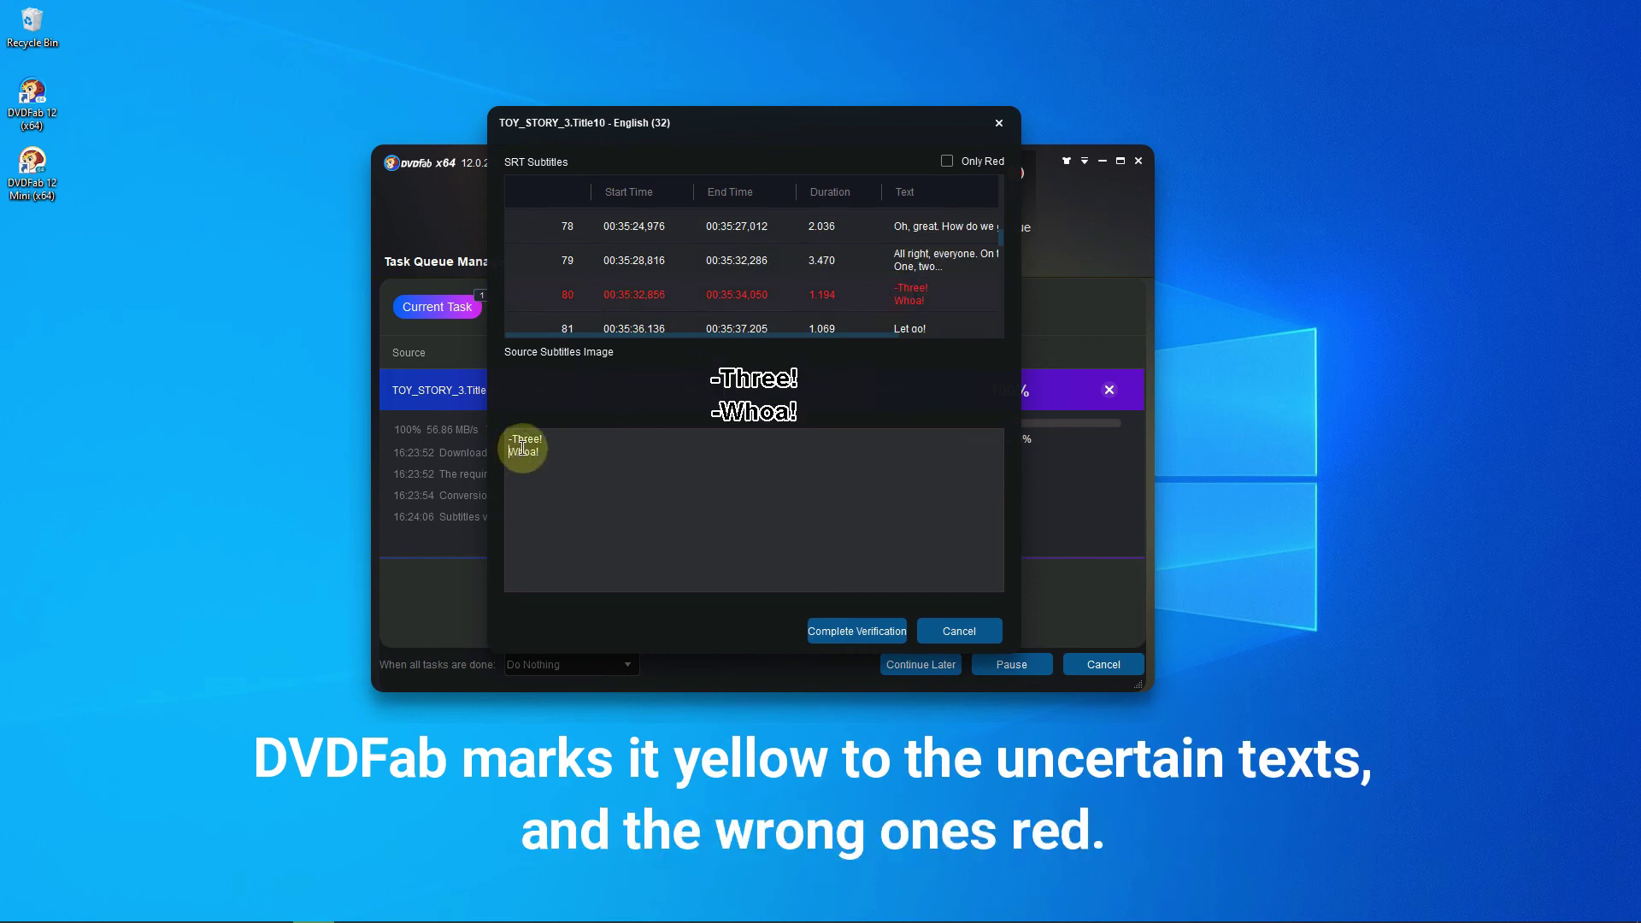
pyautogui.click(906, 329)
pyautogui.scroll(-16, 923, 294)
# Step: Check the 'You are so smart.' line and uncertain lines 137-138, then complete verification
pyautogui.click(923, 293)
pyautogui.scroll(-2, 838, 299)
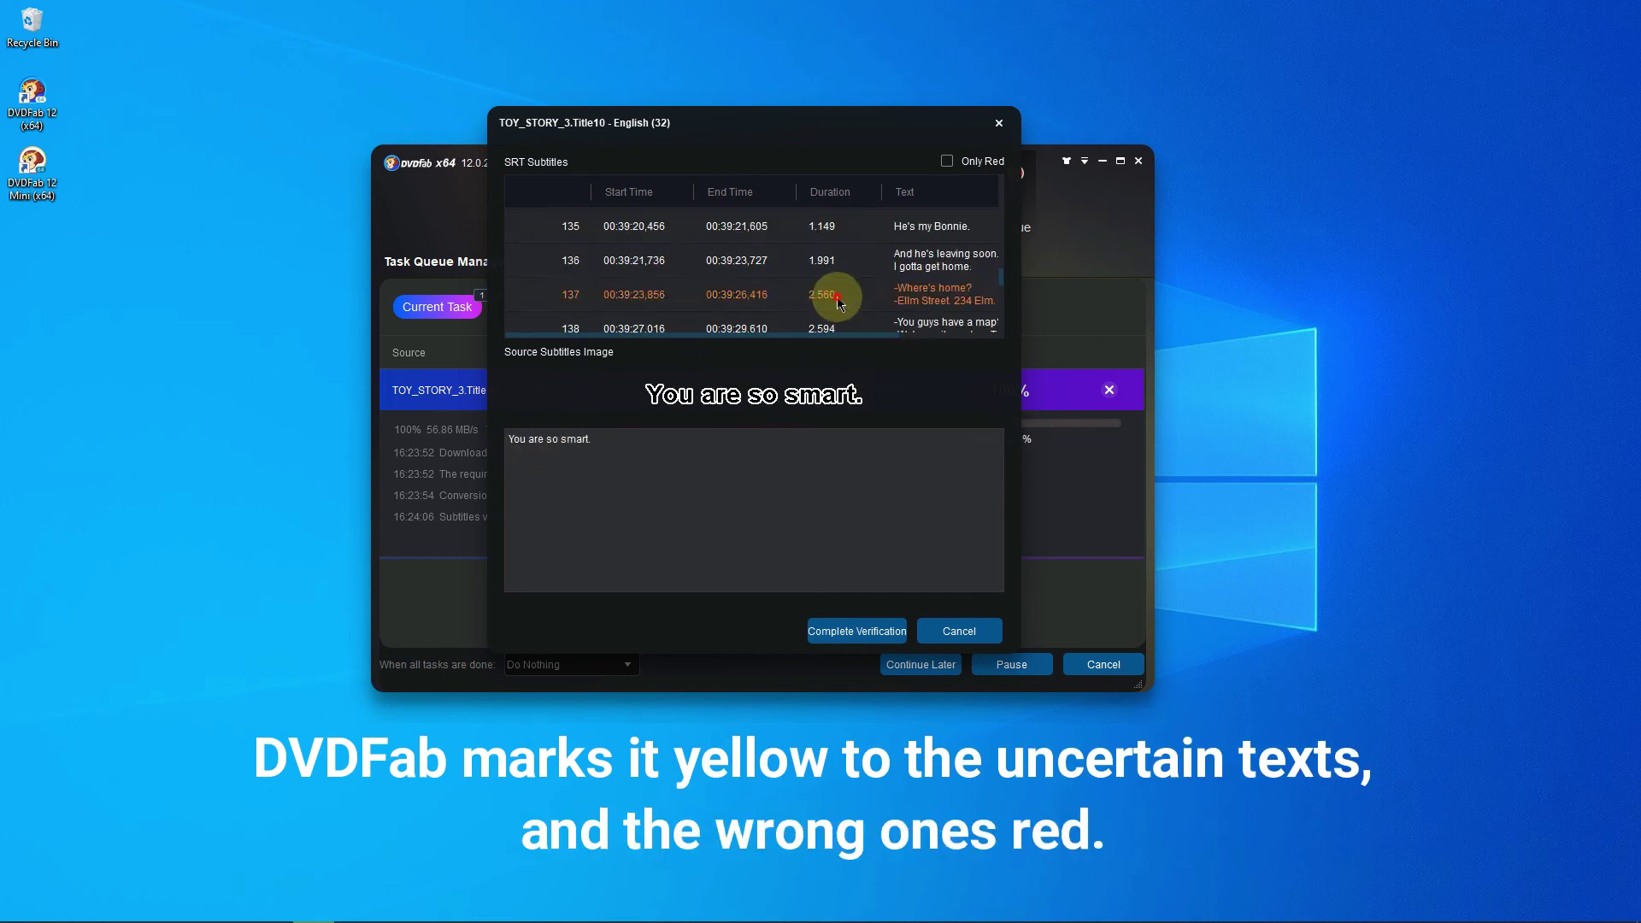
pyautogui.click(837, 299)
pyautogui.click(824, 327)
pyautogui.scroll(-16, 824, 320)
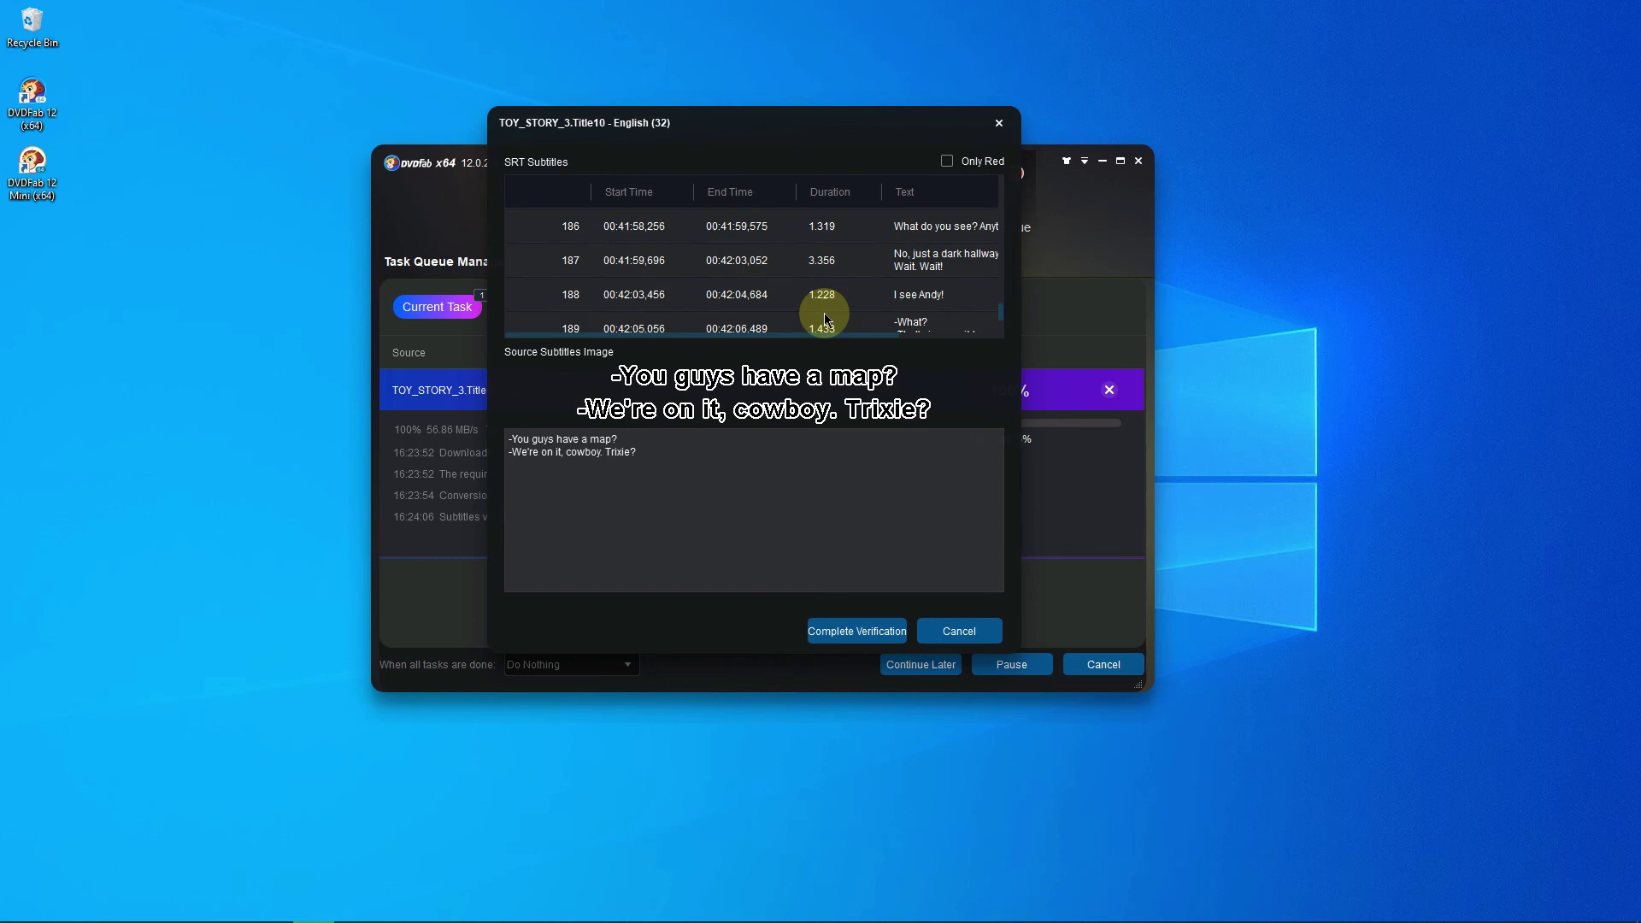
pyautogui.scroll(-6, 825, 320)
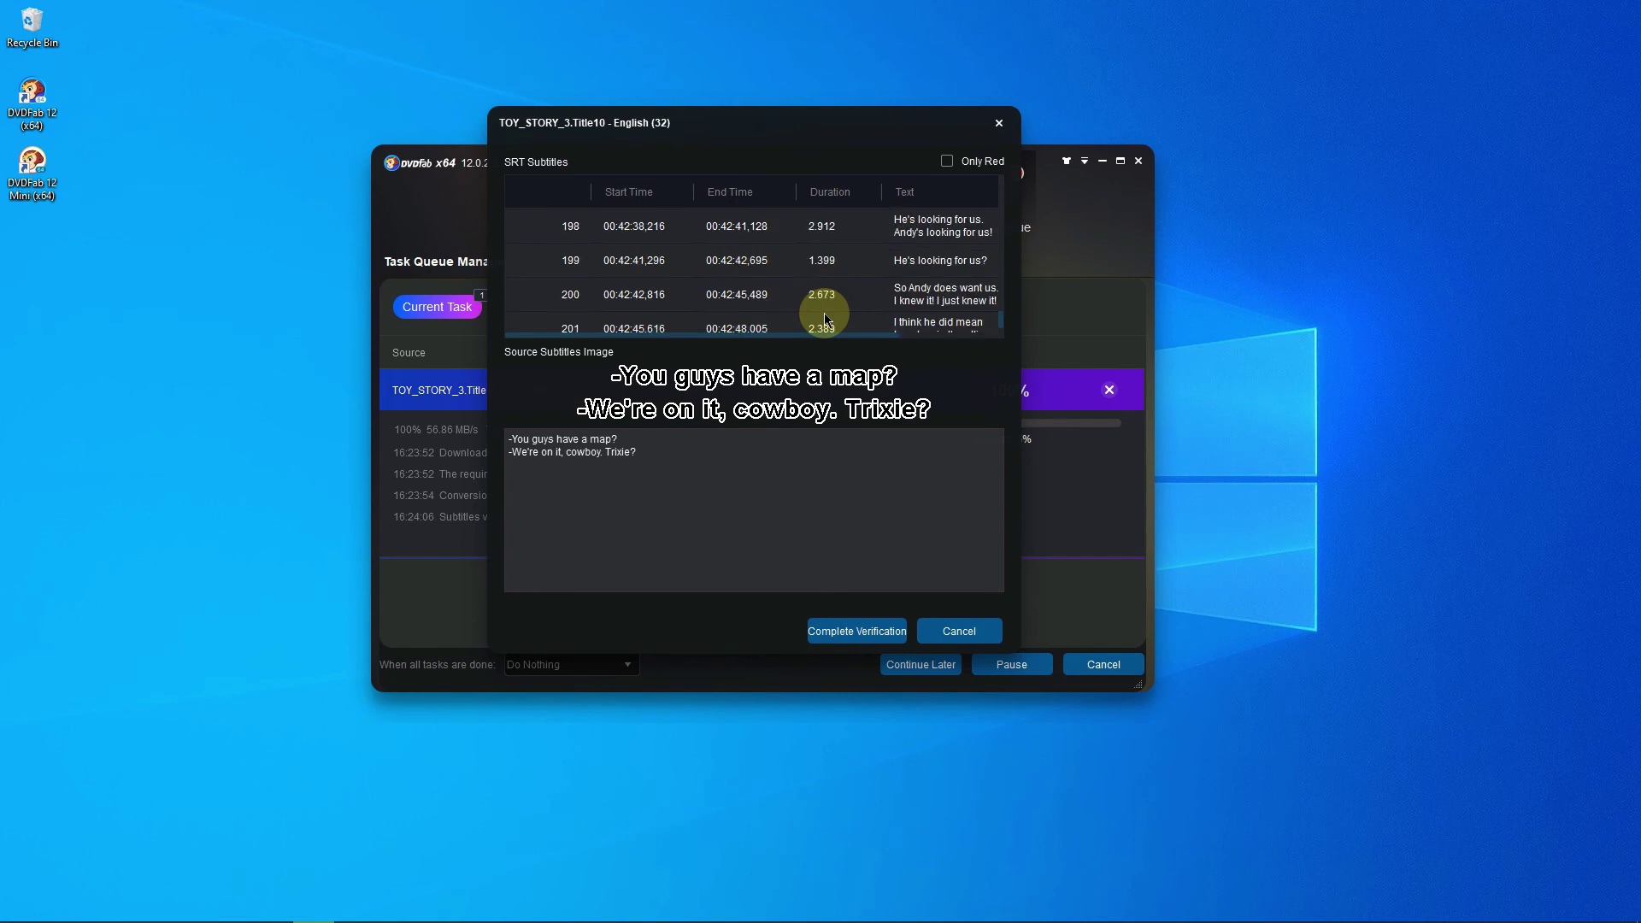
pyautogui.click(855, 633)
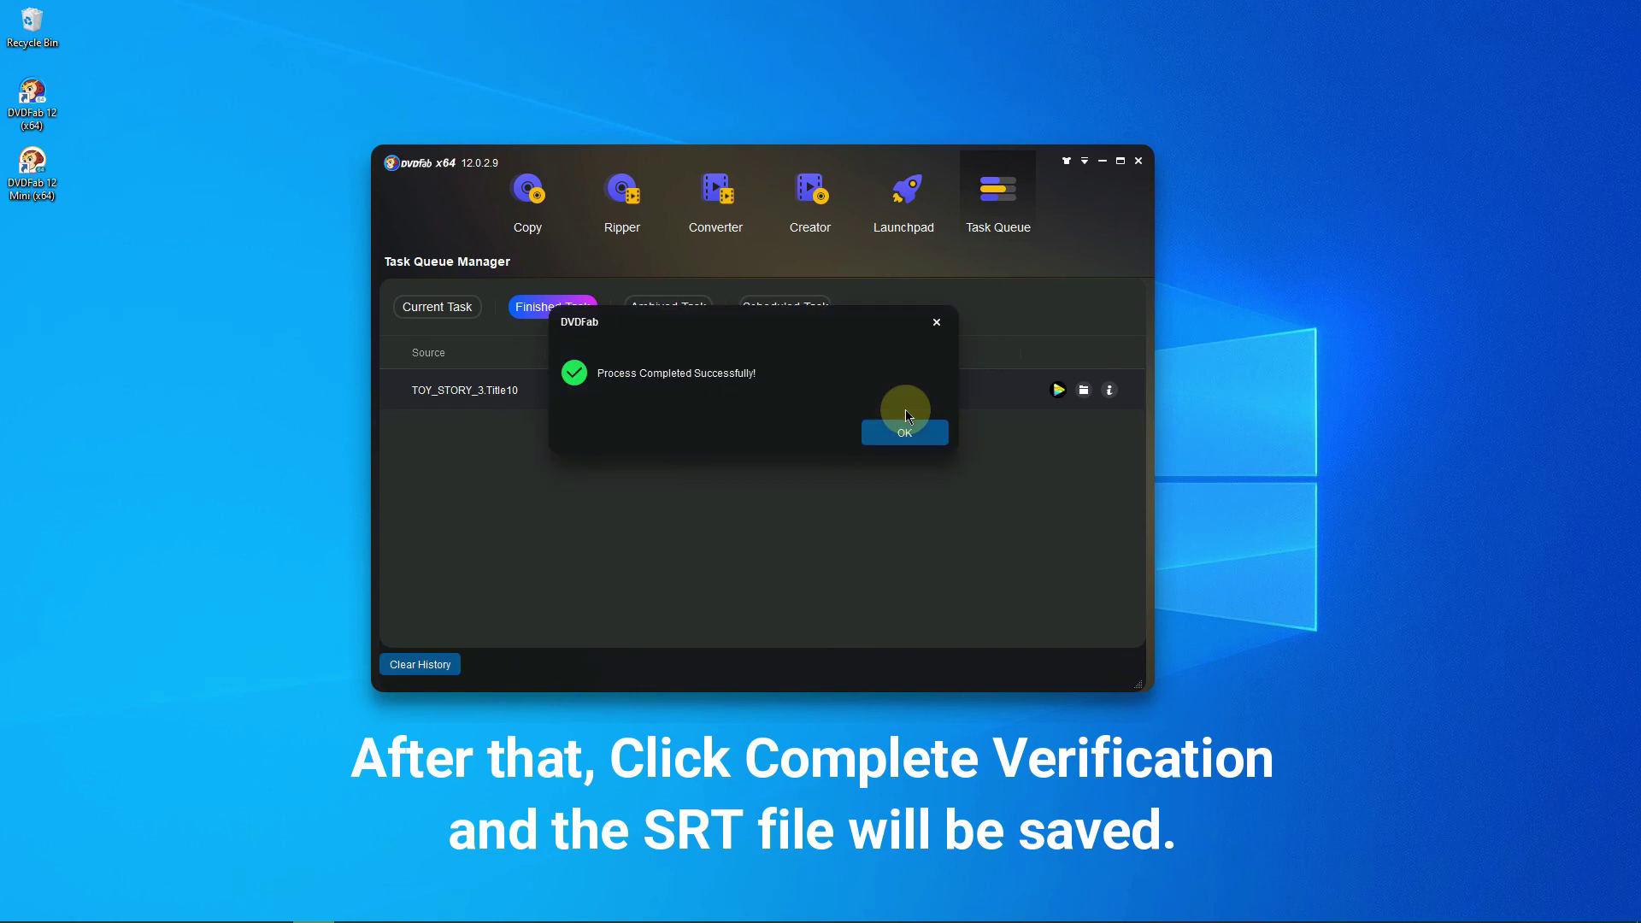
pyautogui.click(908, 434)
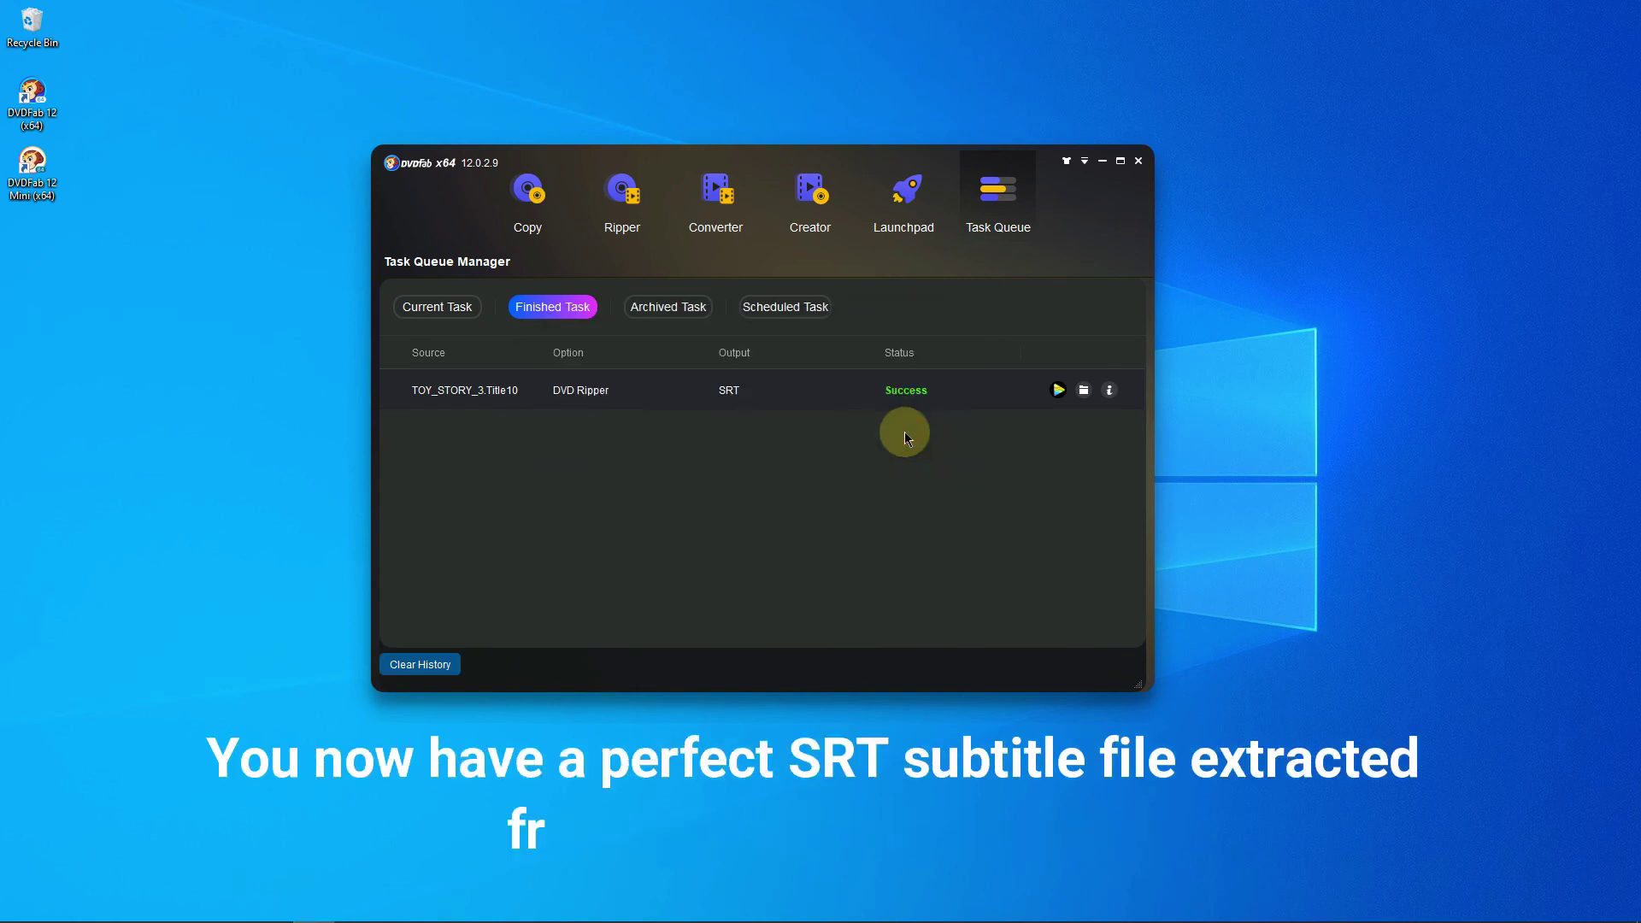
# Step: Open the TOY_STORY_3 output folder and load TOY_STORY_3.Title10_en_32.srt in Sublime Text
pyautogui.click(1084, 391)
pyautogui.doubleClick(480, 250)
pyautogui.doubleClick(451, 247)
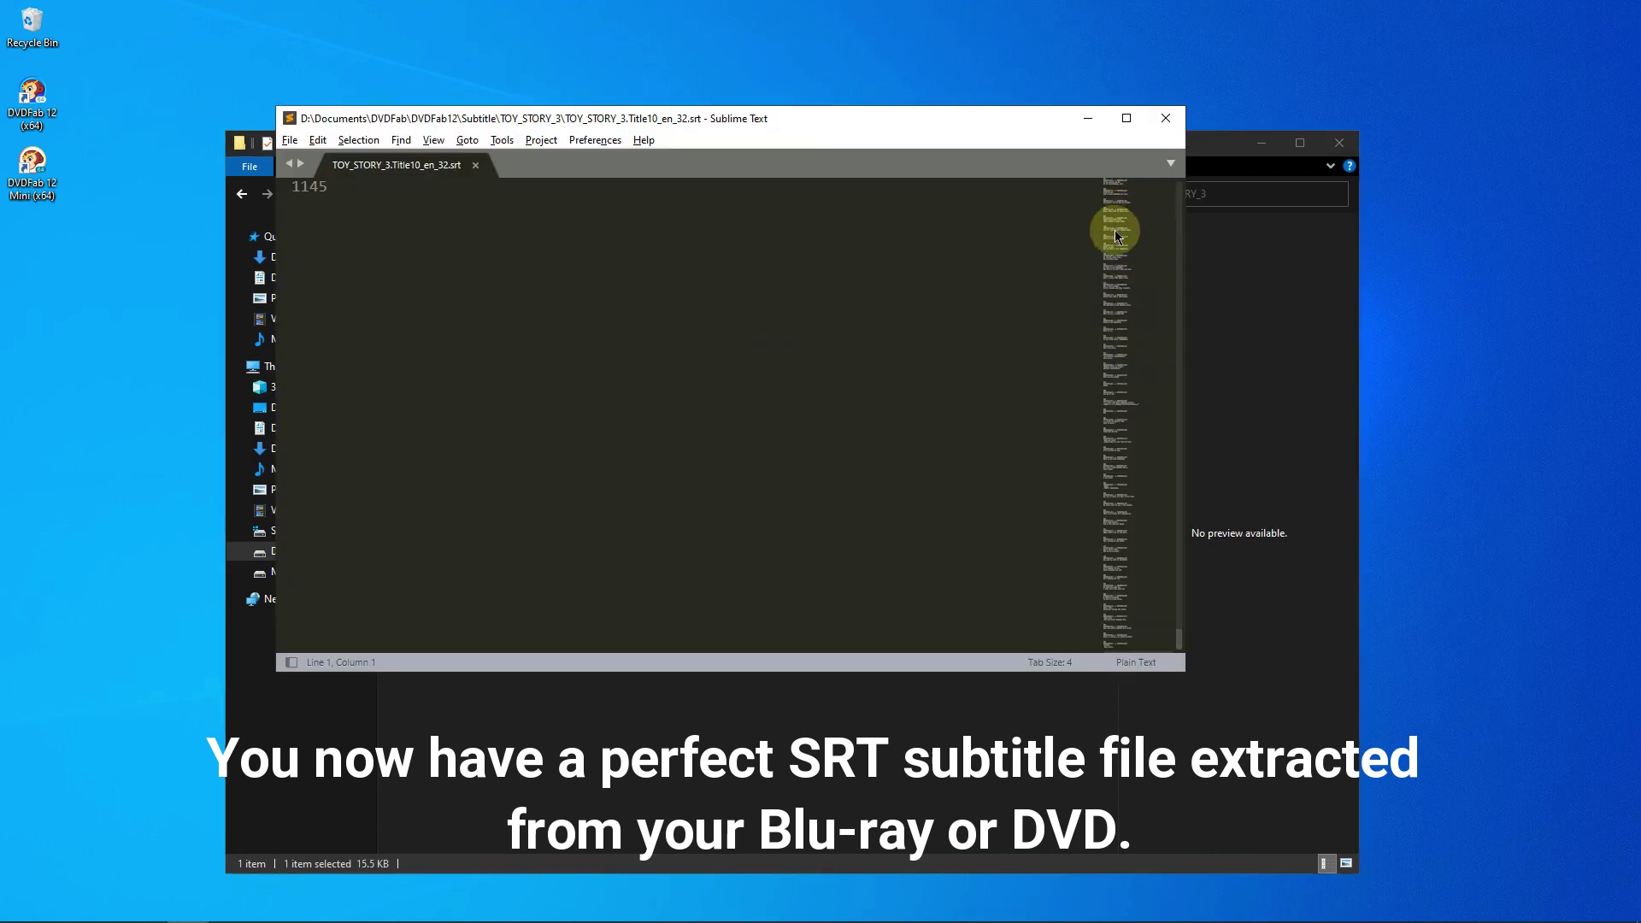
pyautogui.scroll(20, 1115, 227)
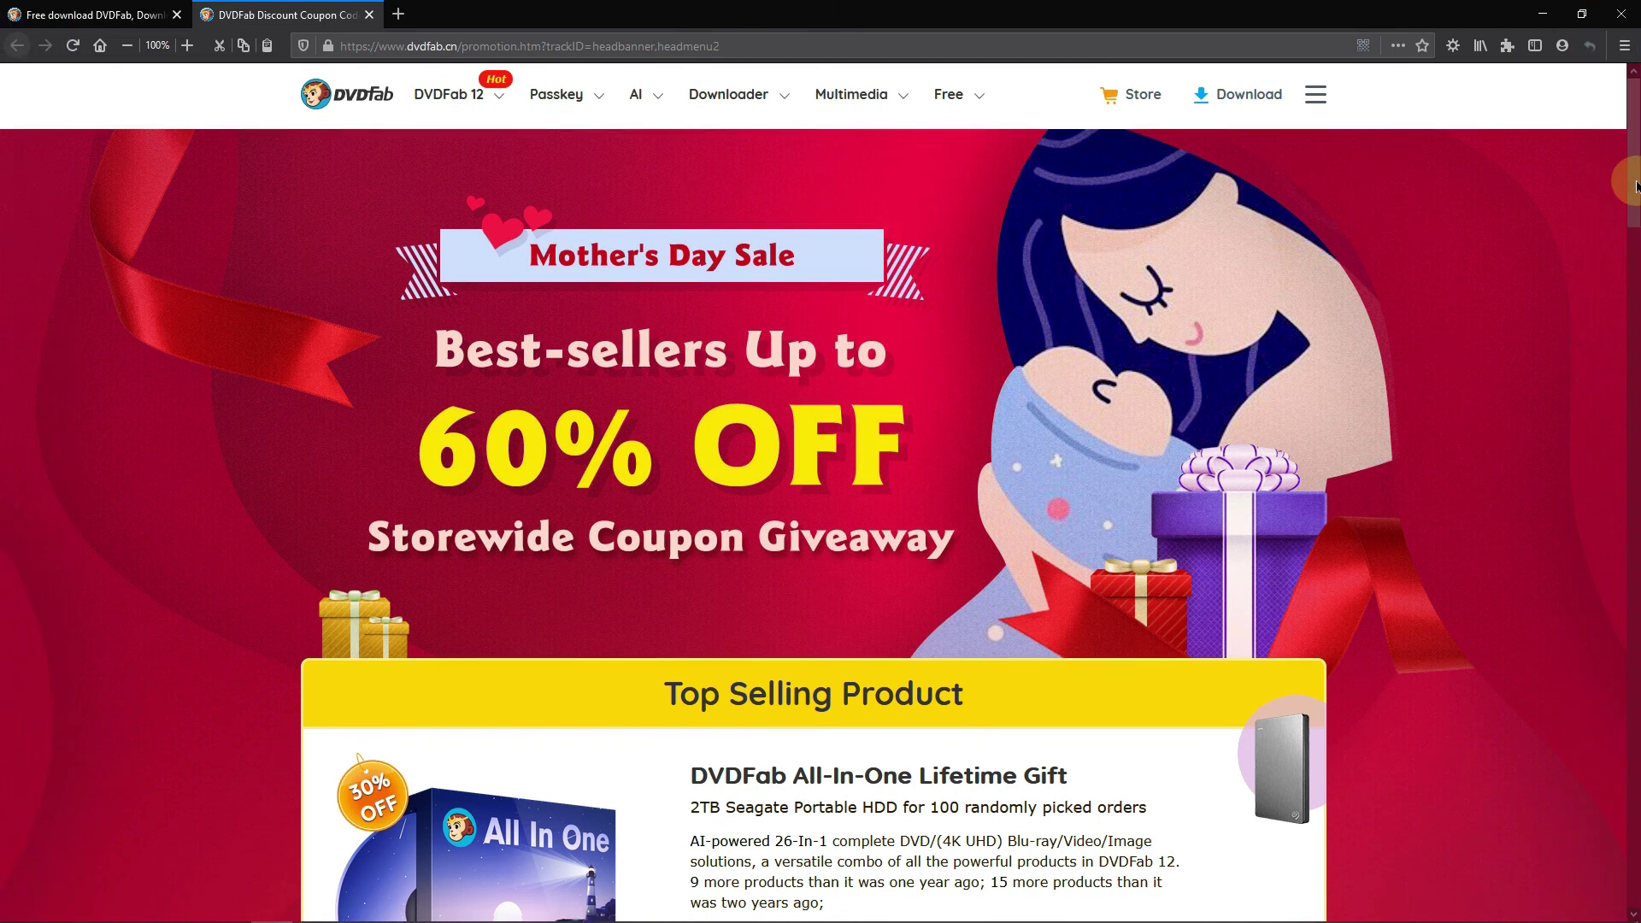
pyautogui.moveTo(1635, 184); pyautogui.dragTo(1635, 186)
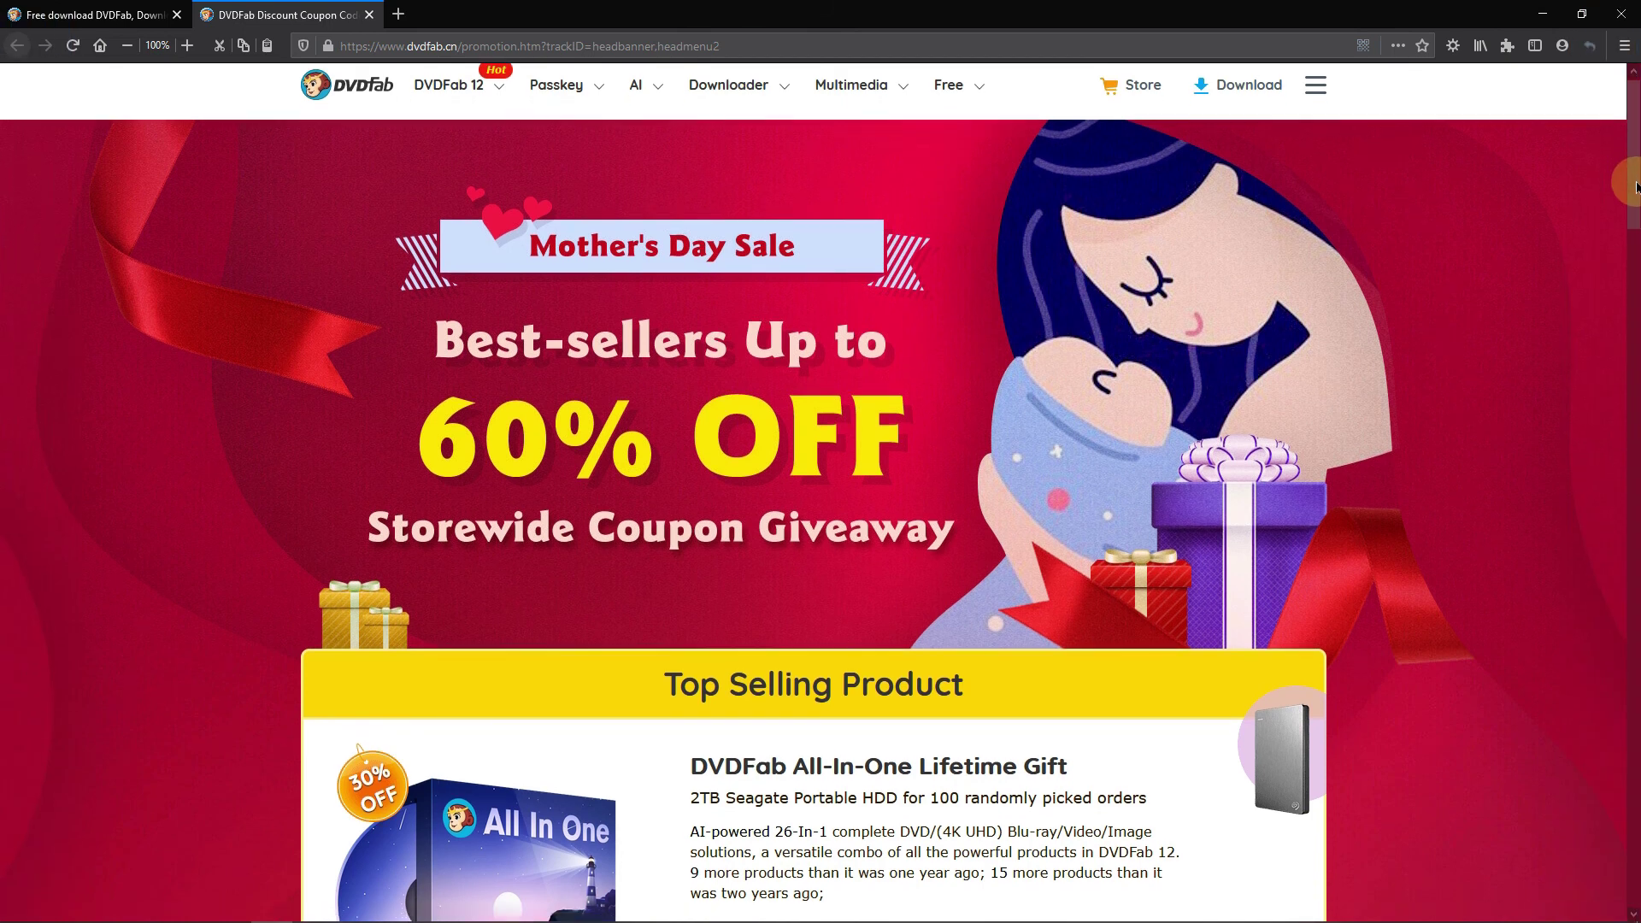
pyautogui.moveTo(1635, 187); pyautogui.dragTo(1635, 346)
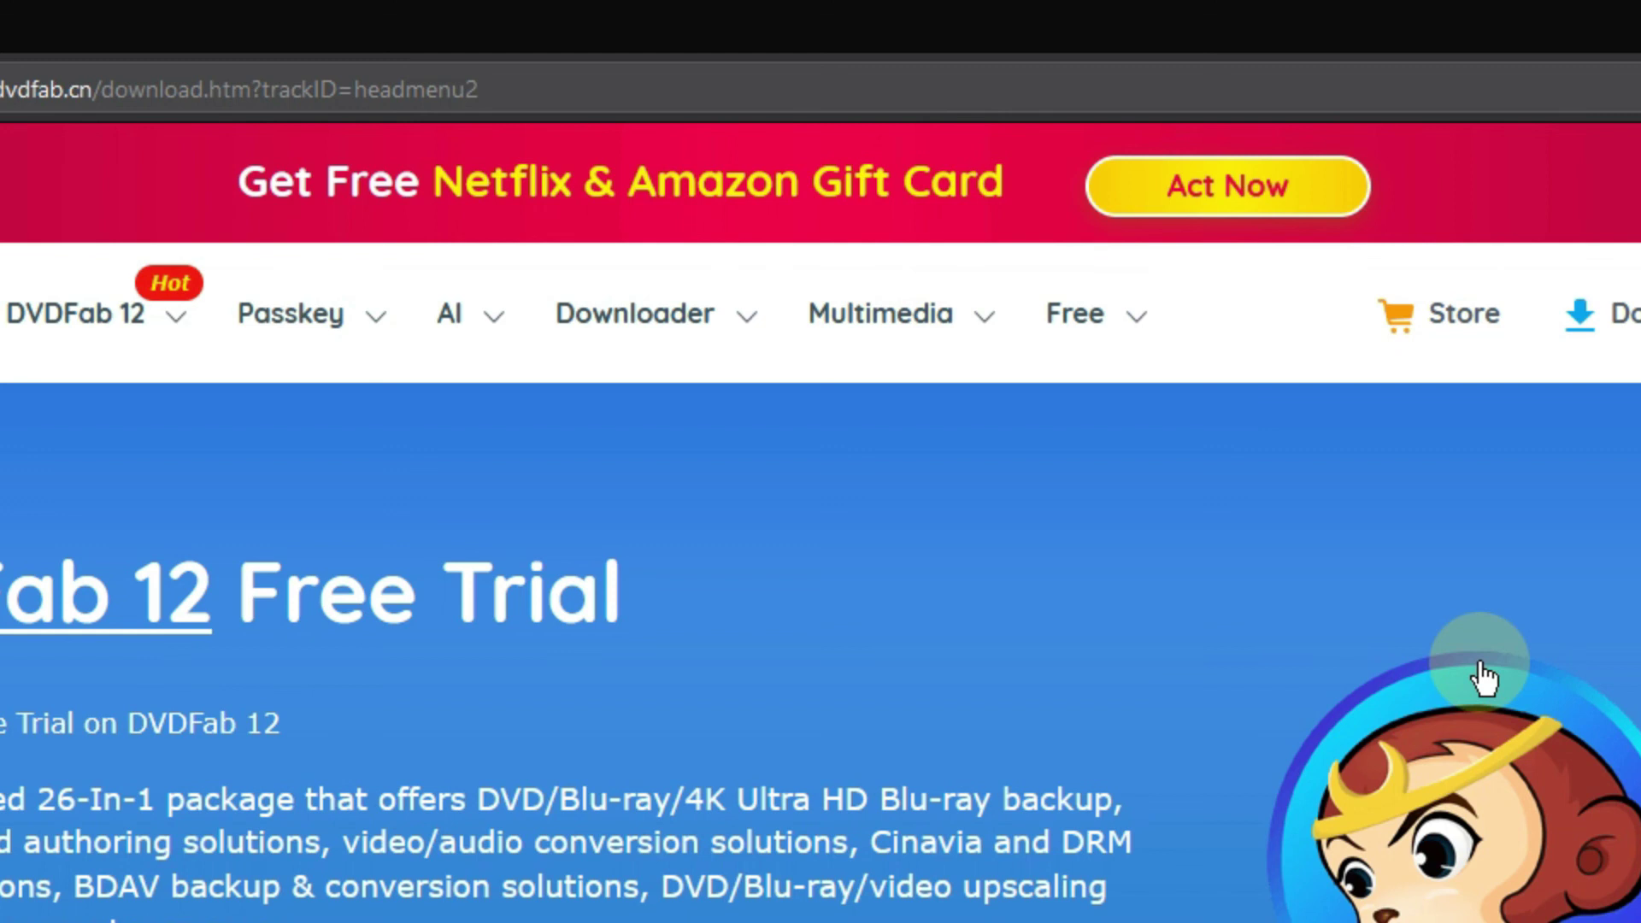
pyautogui.click(1282, 197)
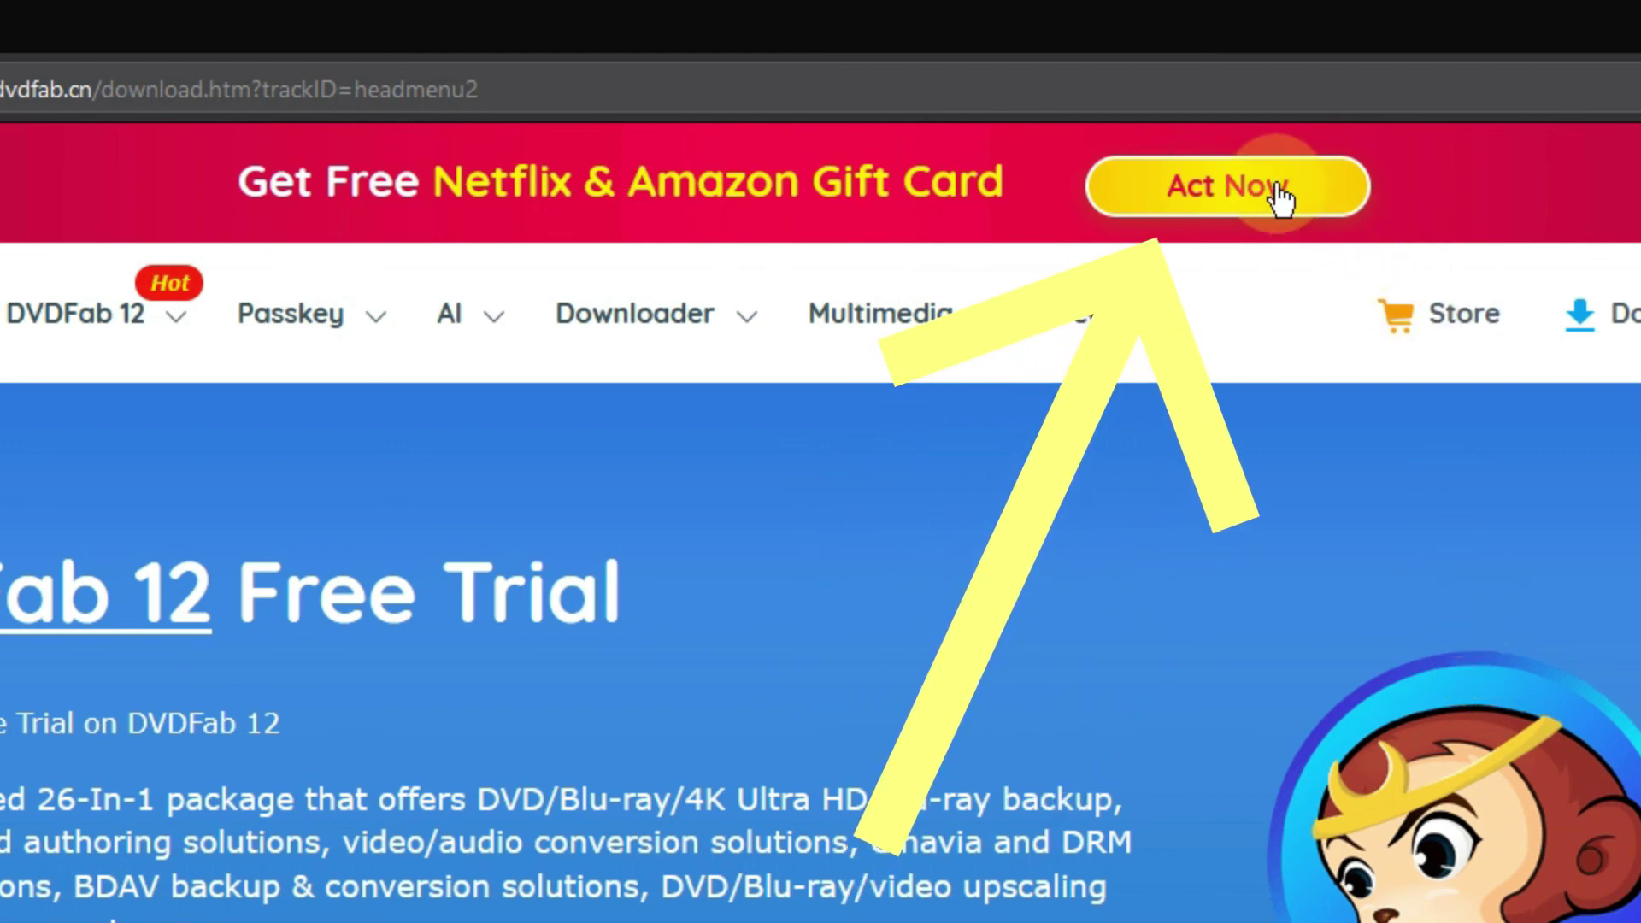